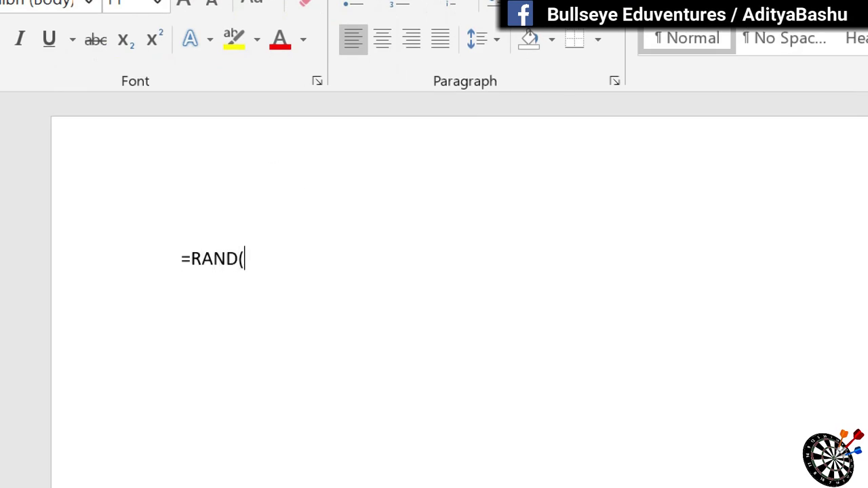
- Generate the RAND sample paragraphs, select them all, and try then undo the No Spacing style
{"action": "type", "text": ")"}
{"action": "key", "text": "Return"}
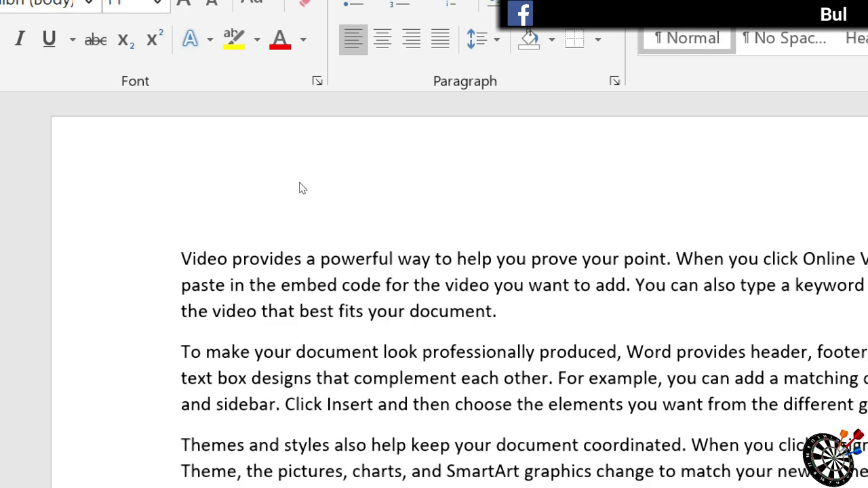
{"action": "key", "text": "ctrl+a"}
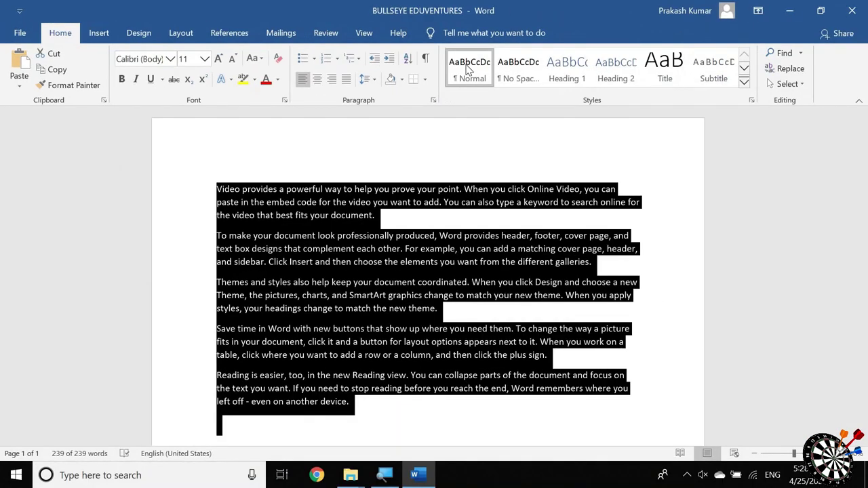
{"action": "left_click", "coordinate": [511, 83]}
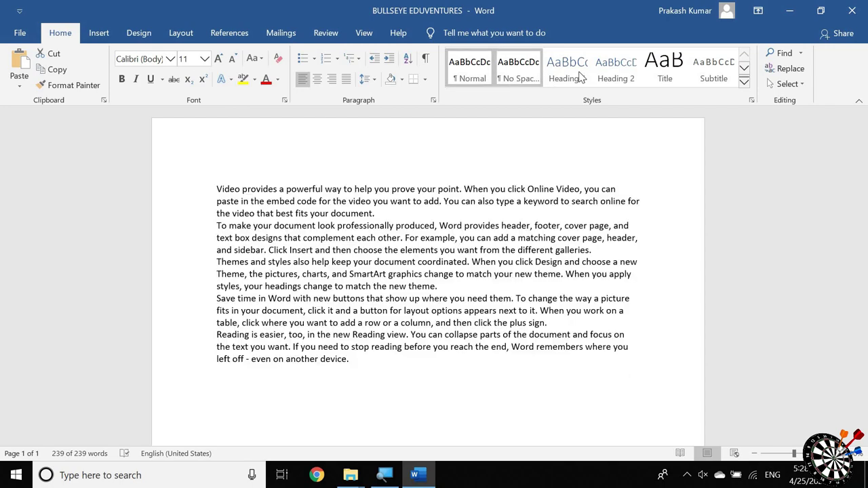
{"action": "key", "text": "ctrl+z"}
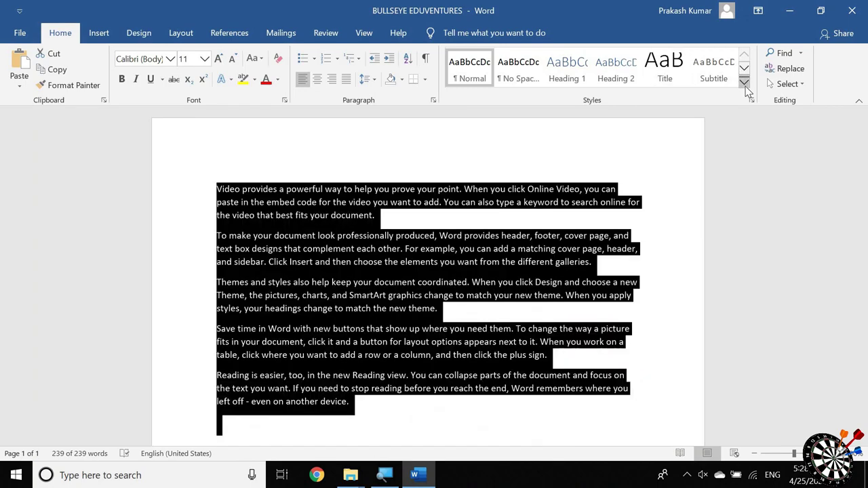
- Try Intense Reference, then reselect all the text and apply the Intense Emphasis style
{"action": "left_click", "coordinate": [744, 83]}
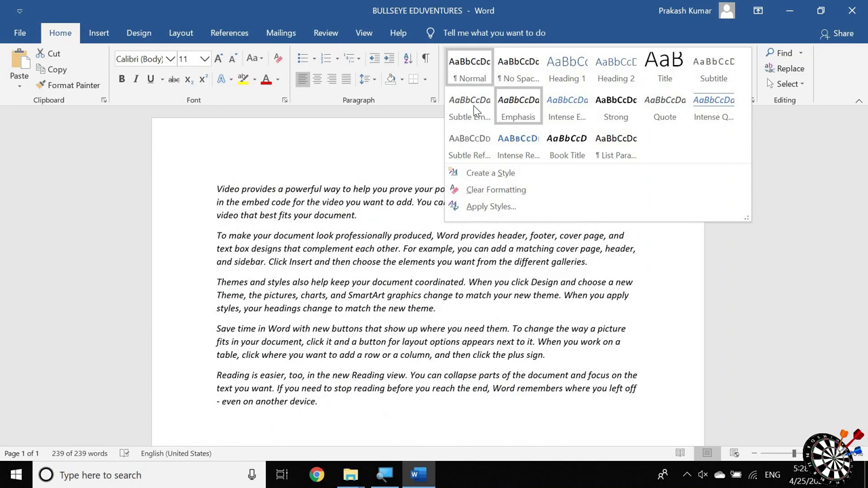
{"action": "left_click", "coordinate": [516, 150]}
{"action": "left_click", "coordinate": [400, 286]}
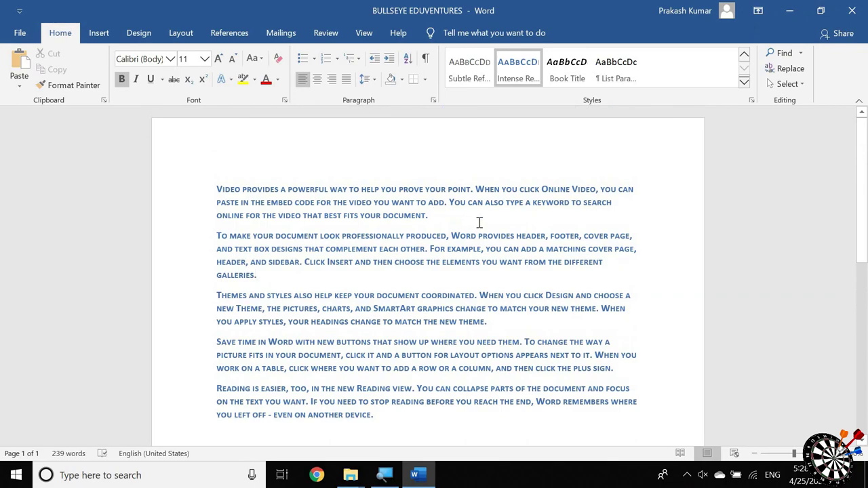
{"action": "key", "text": "ctrl+a"}
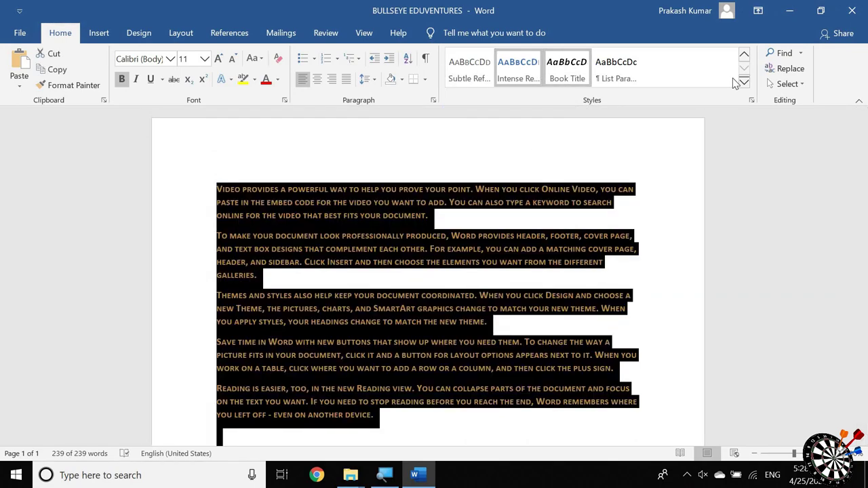
{"action": "left_click", "coordinate": [745, 82]}
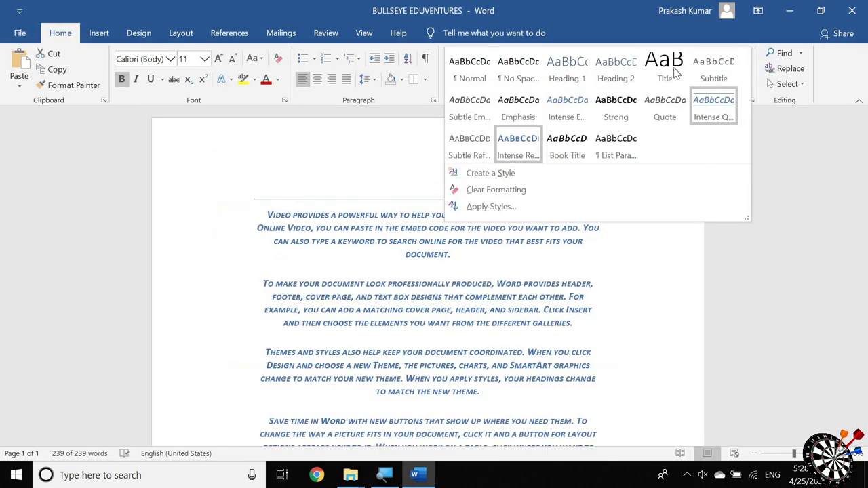
{"action": "left_click", "coordinate": [552, 106]}
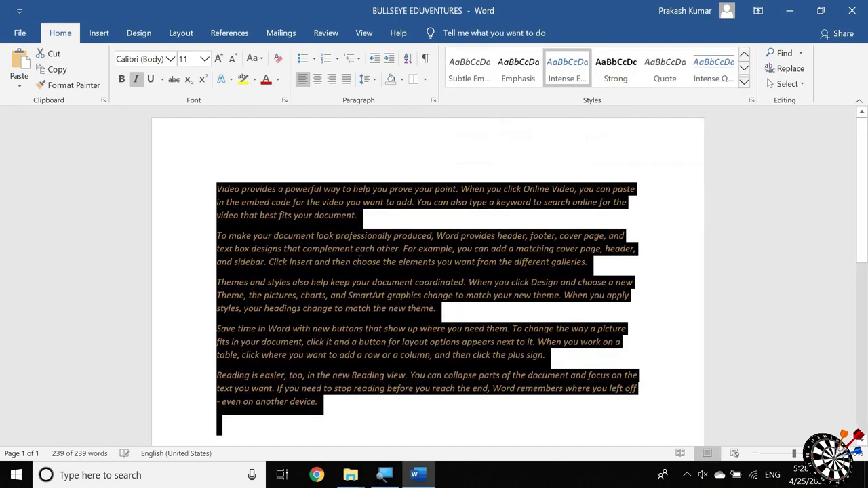
{"action": "left_click", "coordinate": [327, 290]}
{"action": "scroll", "coordinate": [327, 291], "scroll_direction": "down", "scroll_amount": 1}
- Select all the sample text and open the Find options list with Advanced Find and Go To
{"action": "scroll", "coordinate": [326, 290], "scroll_direction": "up", "scroll_amount": 2}
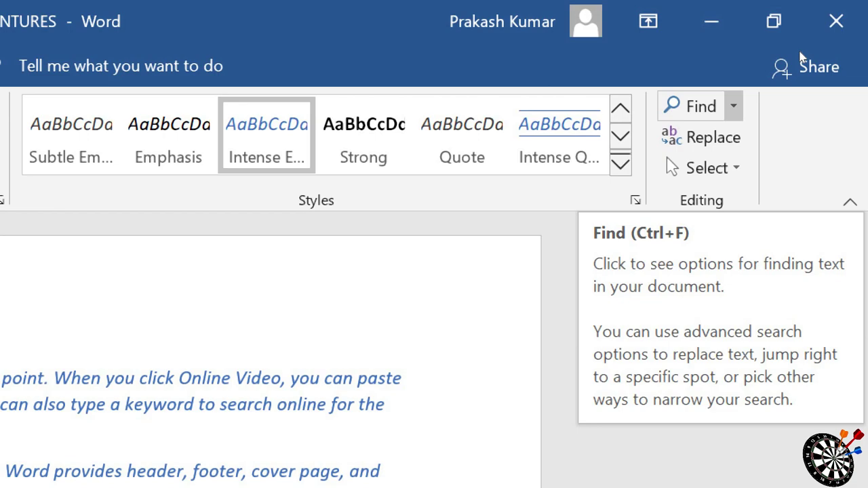
{"action": "key", "text": "ctrl+f"}
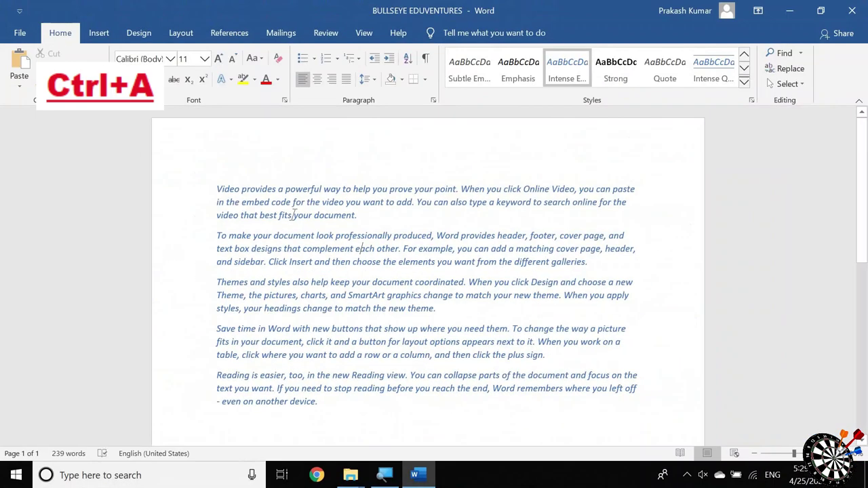
{"action": "key", "text": "ctrl+a"}
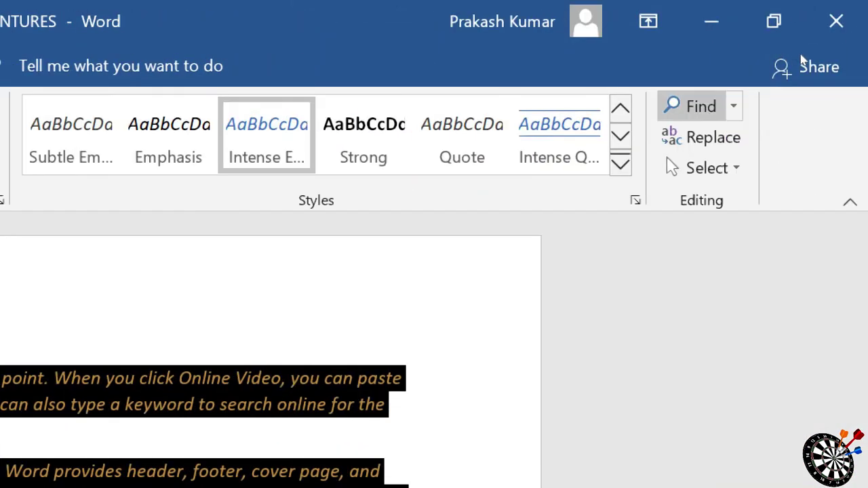
{"action": "left_click", "coordinate": [733, 105]}
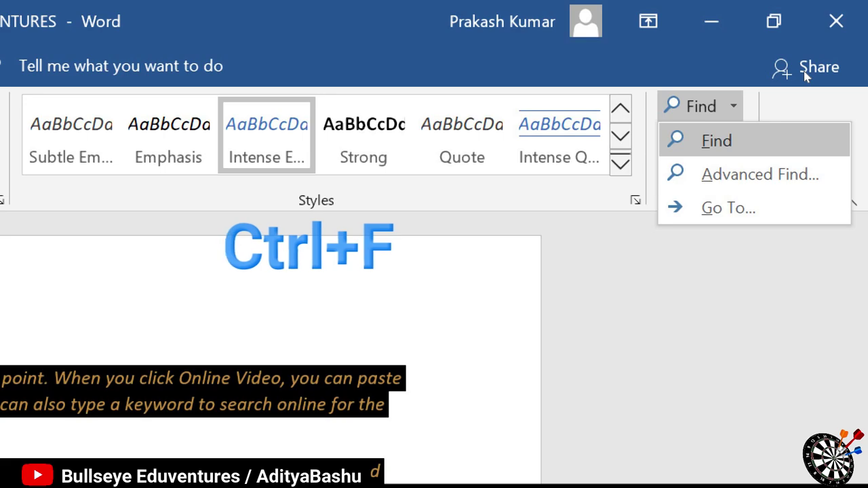
- Search the sample text for ON in the Navigation pane, then clear the term
{"action": "key", "text": "ctrl+f"}
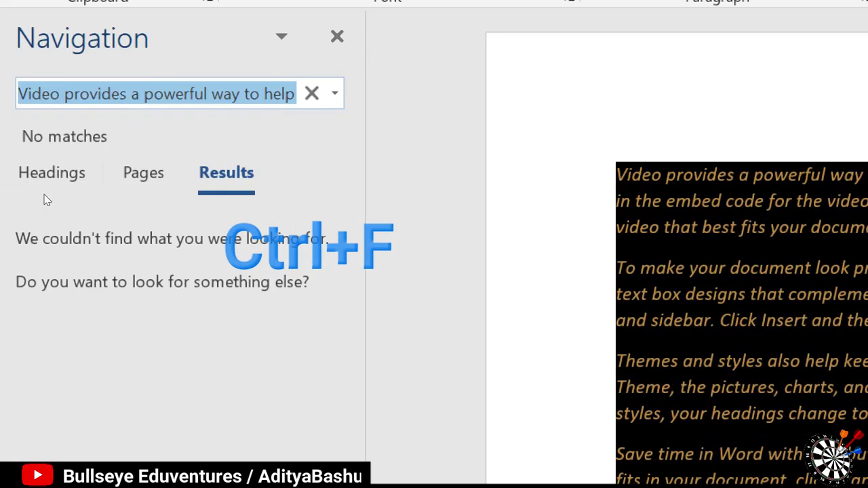
{"action": "key", "text": "BackSpace"}
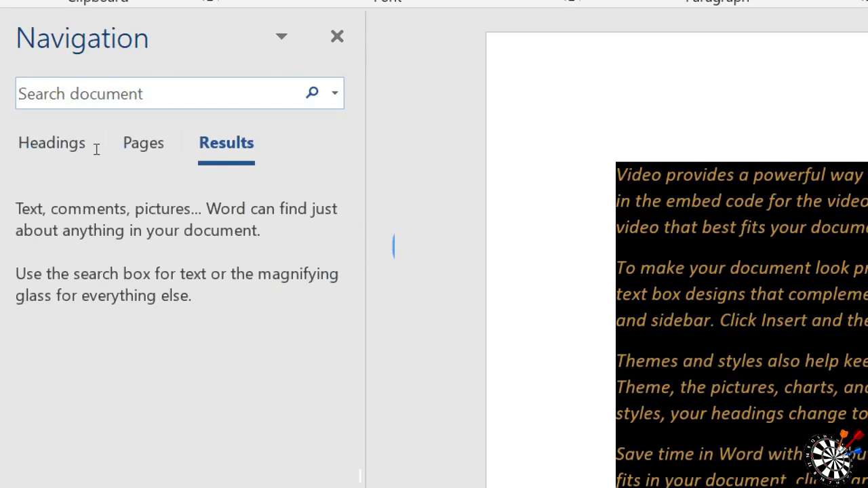
{"action": "type", "text": "o"}
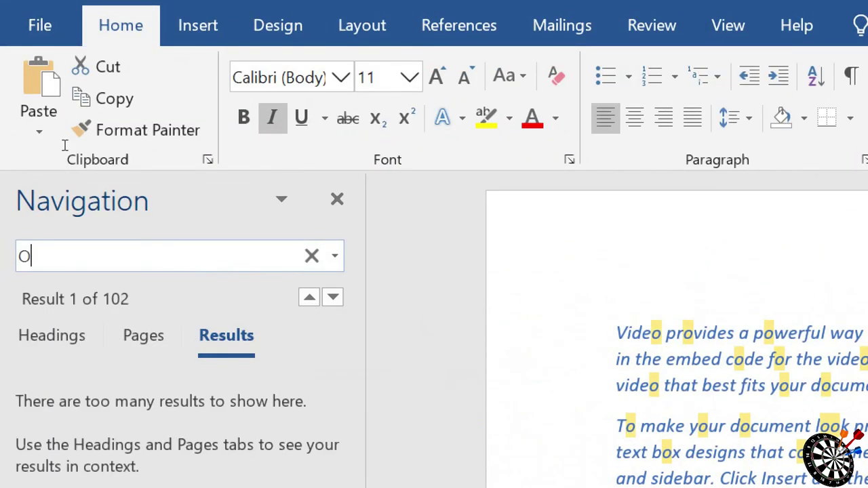
{"action": "type", "text": "N"}
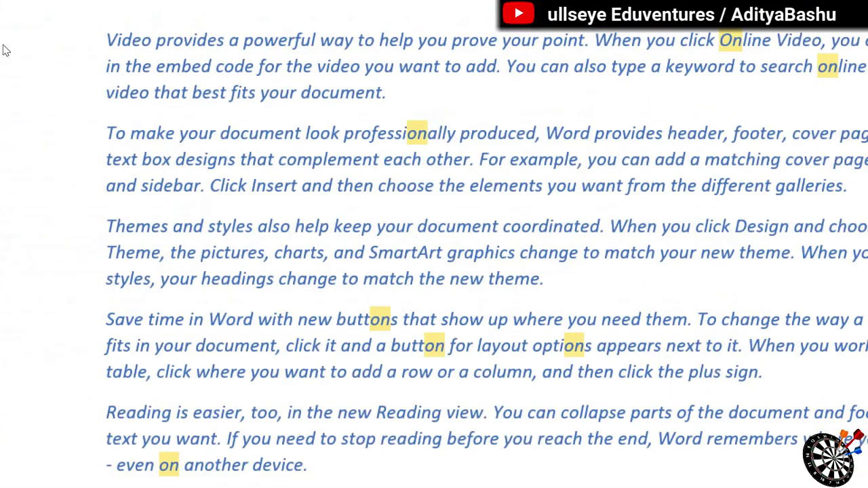
{"action": "key", "text": "BackSpace"}
{"action": "key", "text": "BackSpace"}
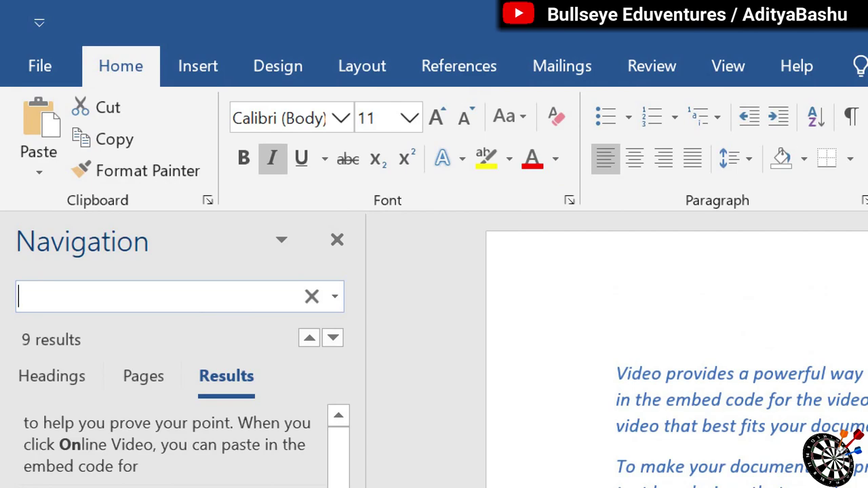
- Search for VIDEO, clear the term, and close the Navigation pane
{"action": "type", "text": "VI"}
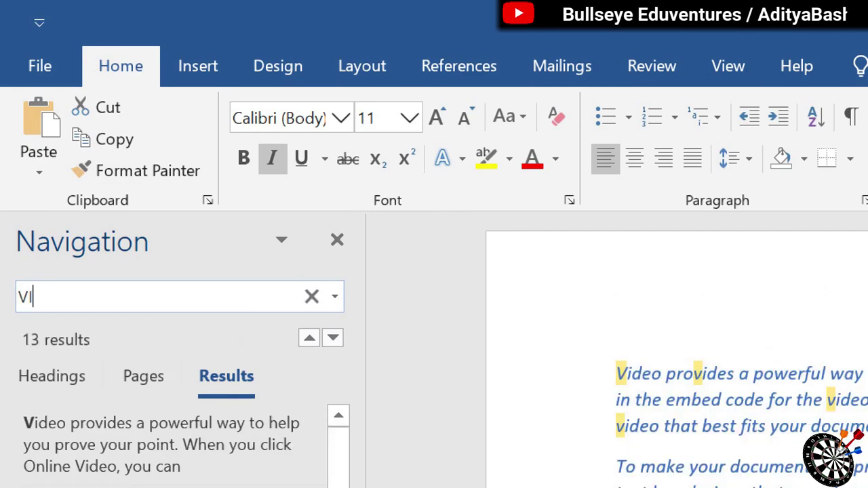
{"action": "type", "text": "DEO"}
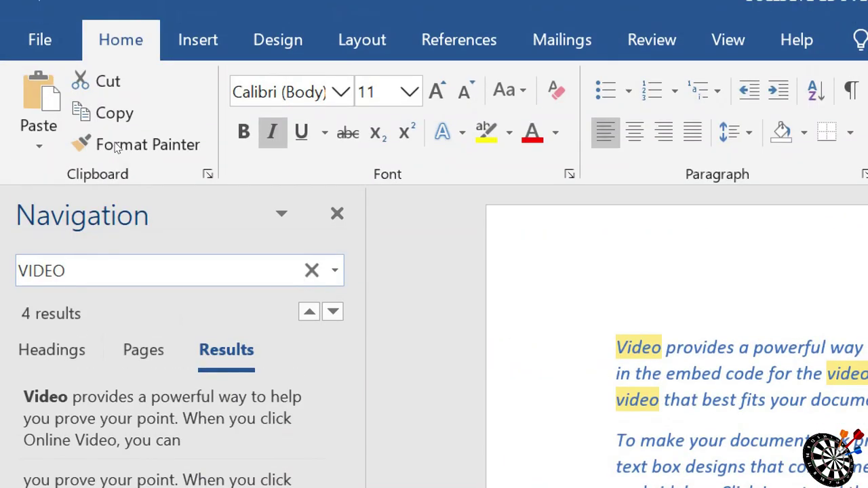
{"action": "key", "text": "BackSpace"}
{"action": "key", "text": "BackSpace"}
{"action": "key", "text": "BackSpace"}
{"action": "key", "text": "BackSpace"}
{"action": "key", "text": "BackSpace"}
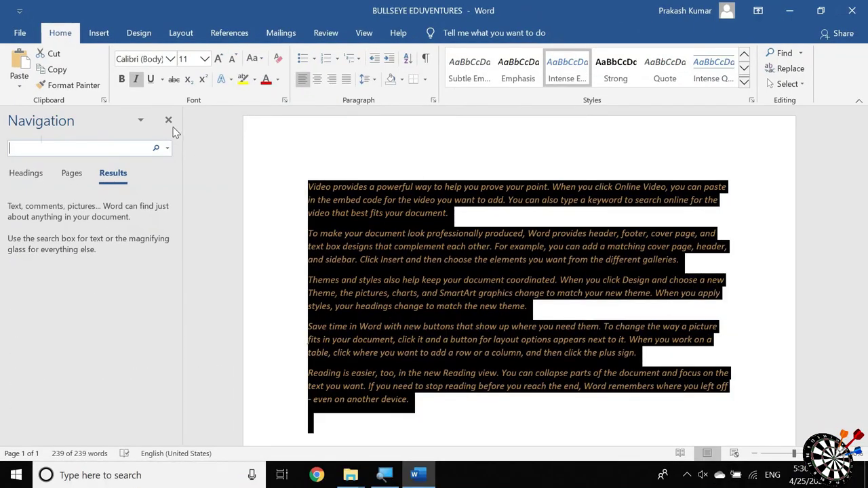
{"action": "key", "text": "ctrl+f"}
{"action": "left_click", "coordinate": [169, 122]}
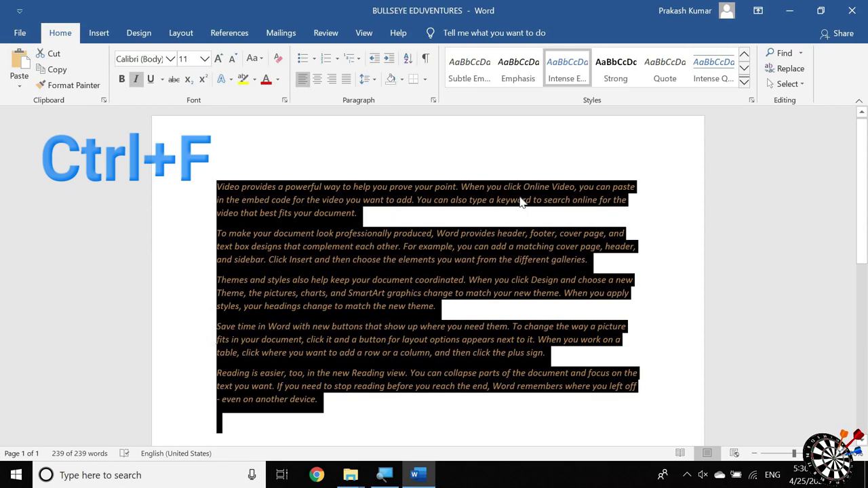
{"action": "key", "text": "ctrl+f"}
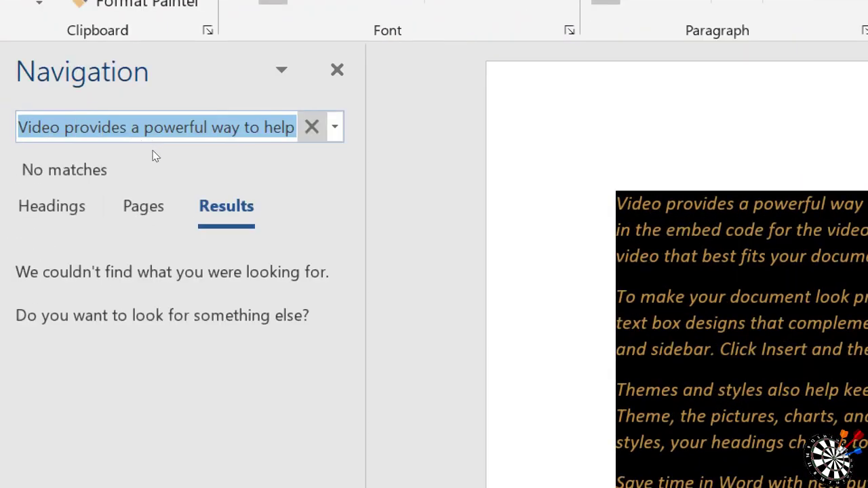
{"action": "key", "text": "BackSpace"}
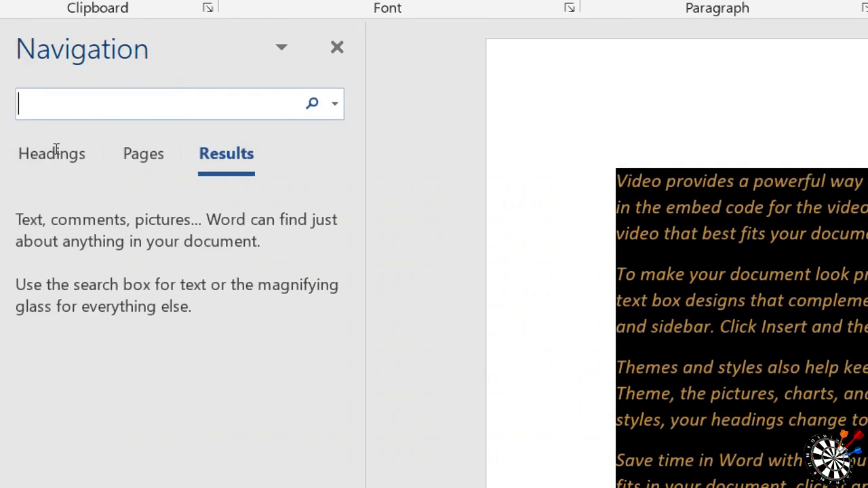
{"action": "type", "text": "BU"}
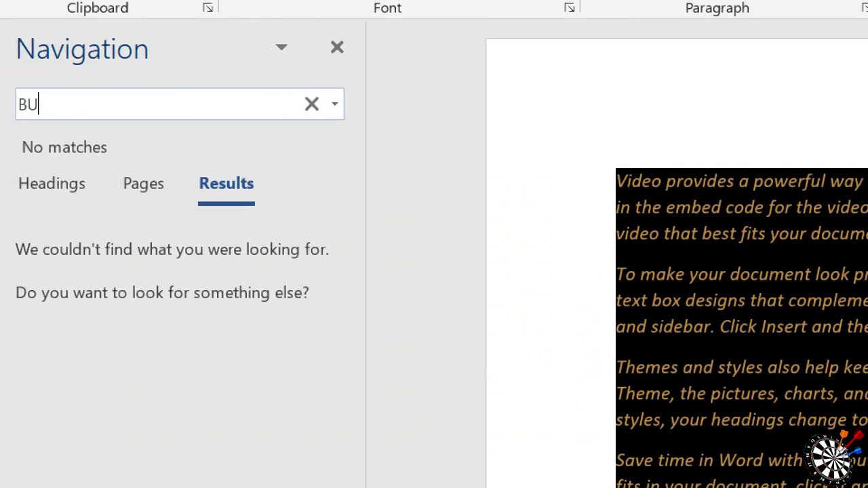
{"action": "type", "text": "LLSEYE"}
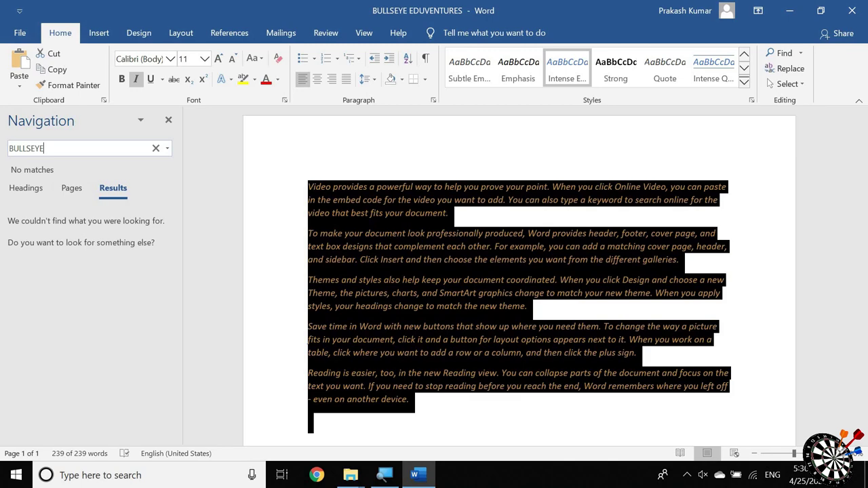
{"action": "left_click", "coordinate": [161, 149]}
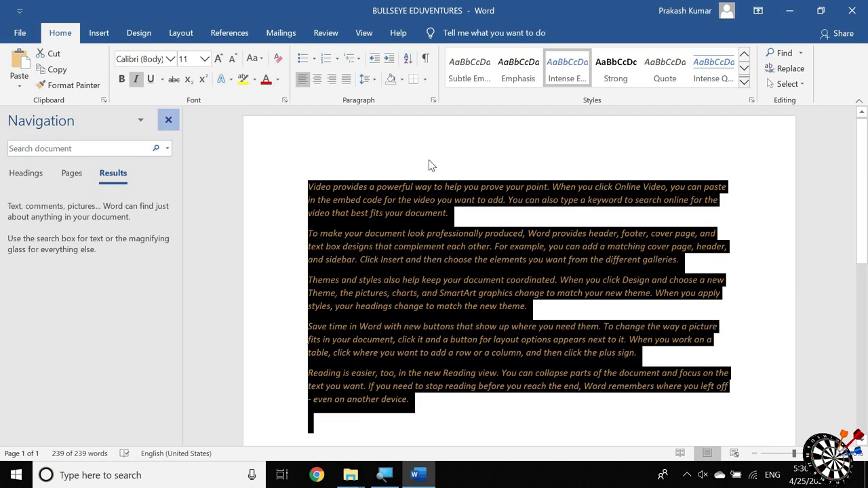
- Open and close the Find options list, then toggle the selection until all text is selected
{"action": "left_click", "coordinate": [801, 57]}
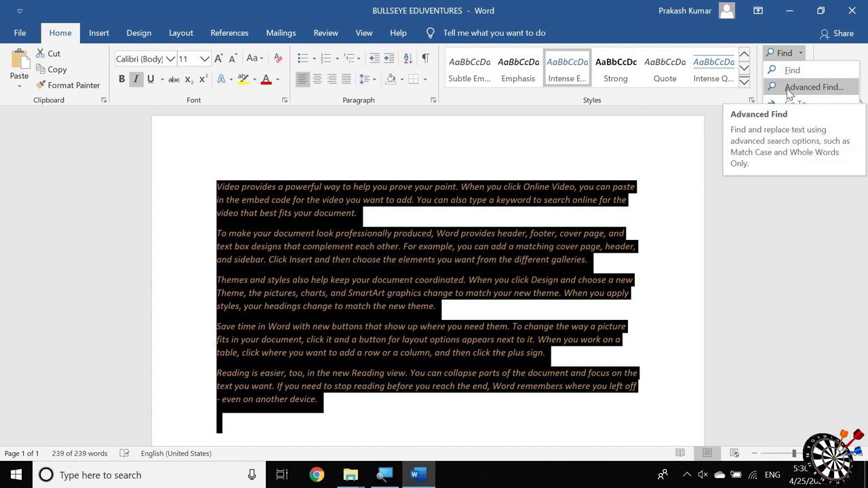
{"action": "left_click", "coordinate": [732, 122]}
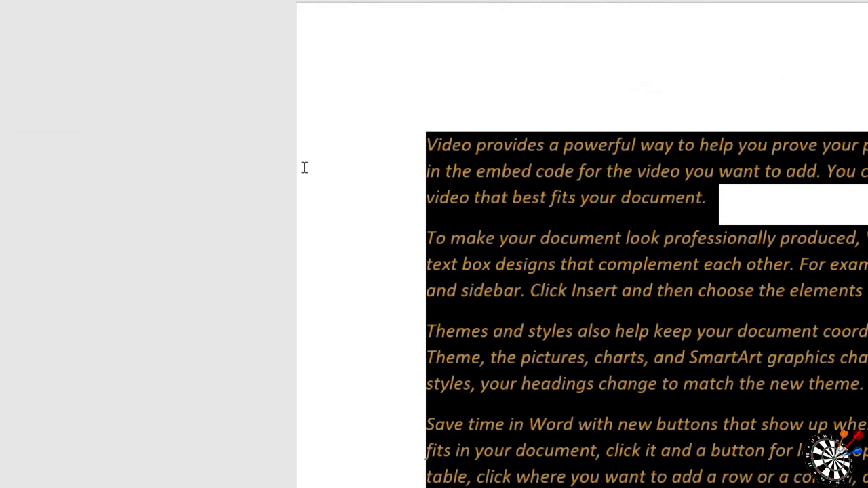
{"action": "left_click", "coordinate": [412, 108]}
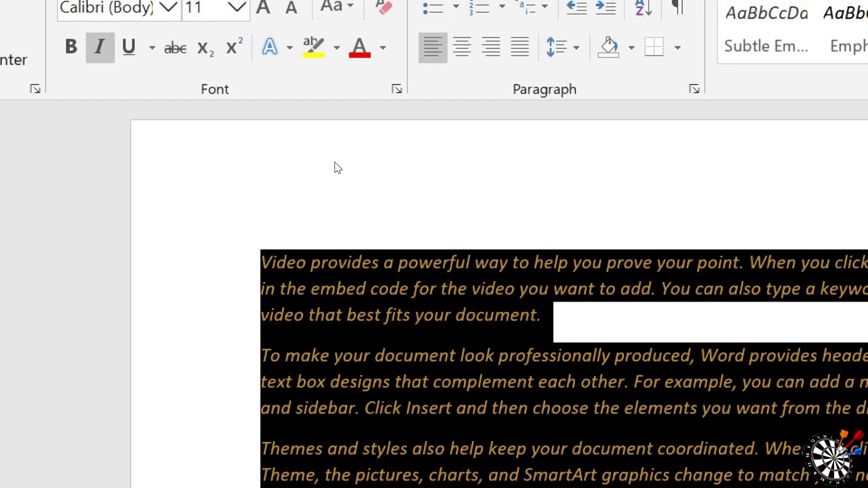
{"action": "key", "text": "ctrl+a"}
{"action": "left_click", "coordinate": [498, 315]}
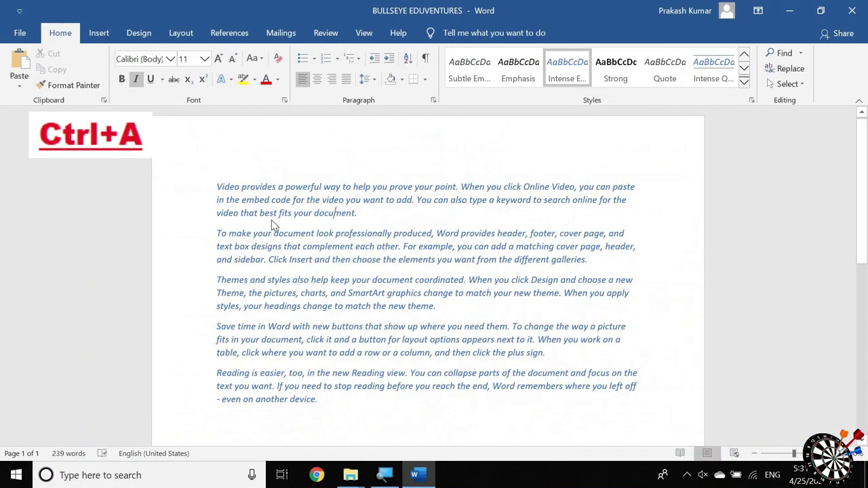
{"action": "key", "text": "ctrl+a"}
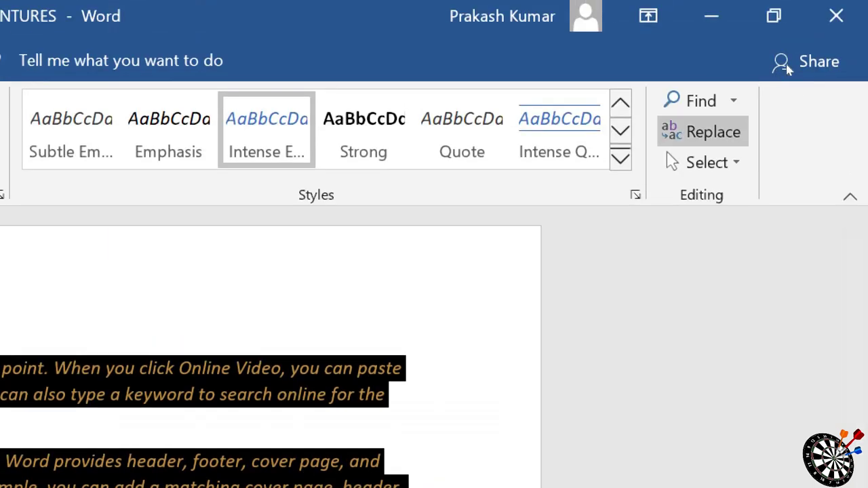
- In Find and Replace, change Find what from BULLSEYE to O and enter BULLSEYE as the replacement
{"action": "left_click", "coordinate": [853, 45]}
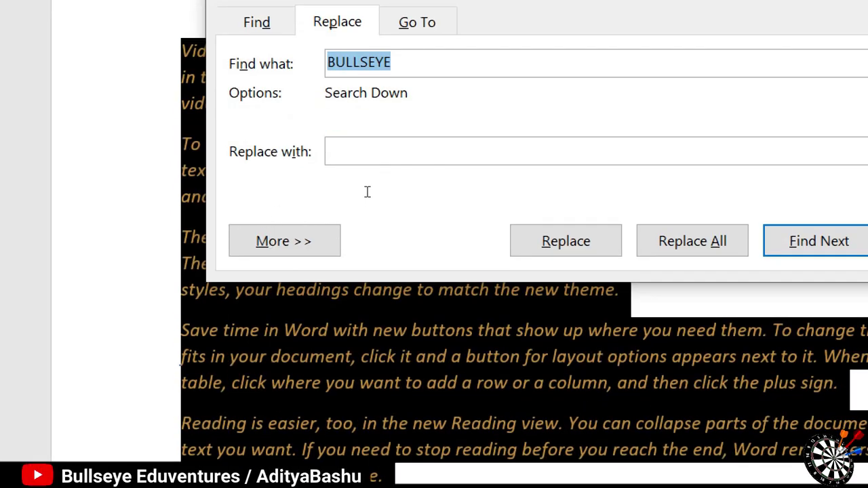
{"action": "key", "text": "End"}
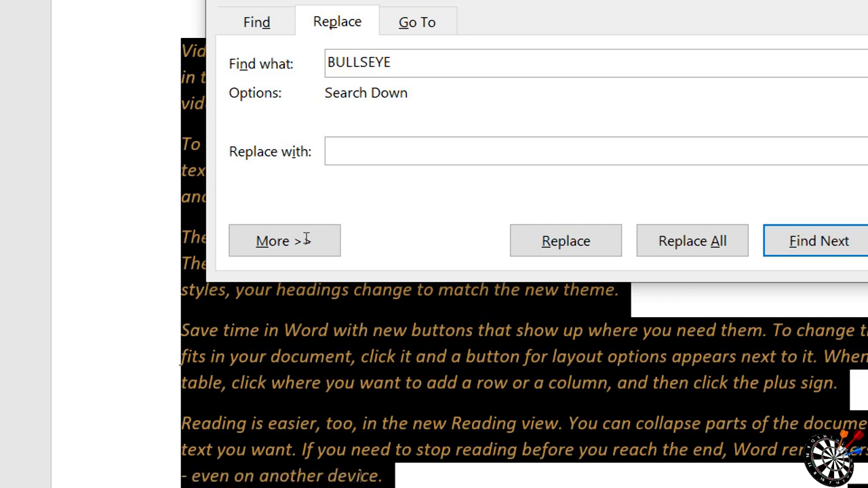
{"action": "key", "text": "Tab"}
{"action": "key", "text": "shift+Tab"}
{"action": "key", "text": "BackSpace"}
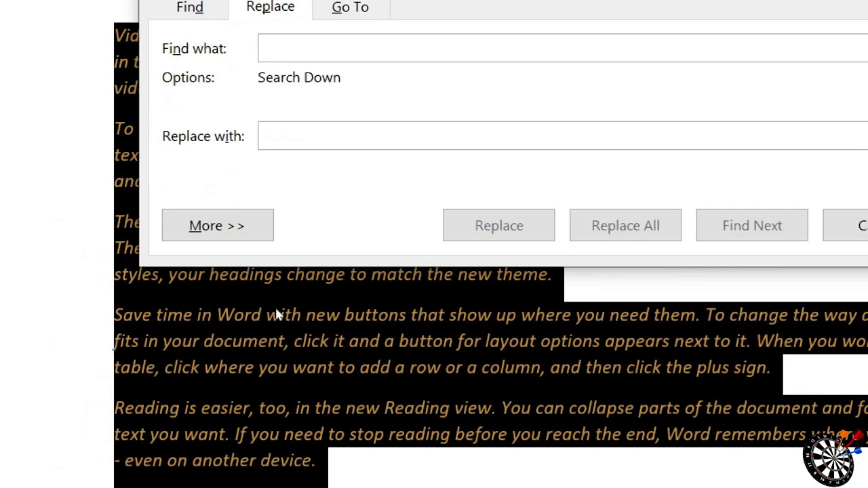
{"action": "type", "text": "O"}
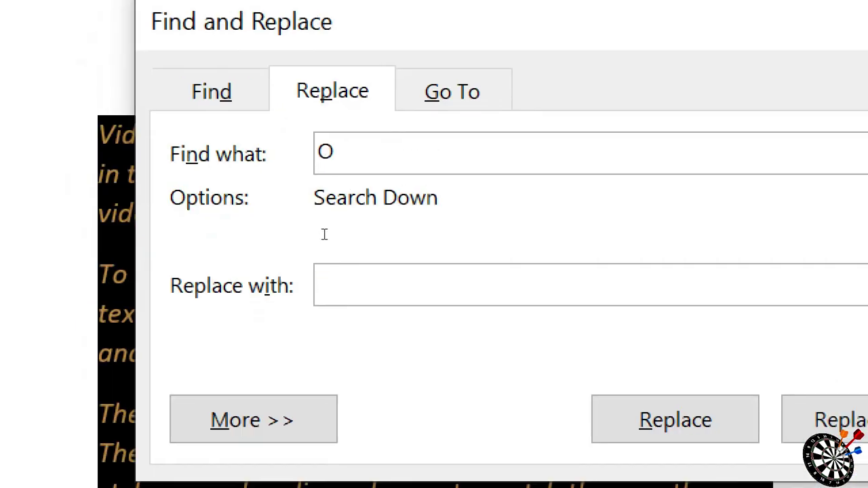
{"action": "key", "text": "Tab"}
{"action": "type", "text": "BU"}
{"action": "type", "text": "LLSEY"}
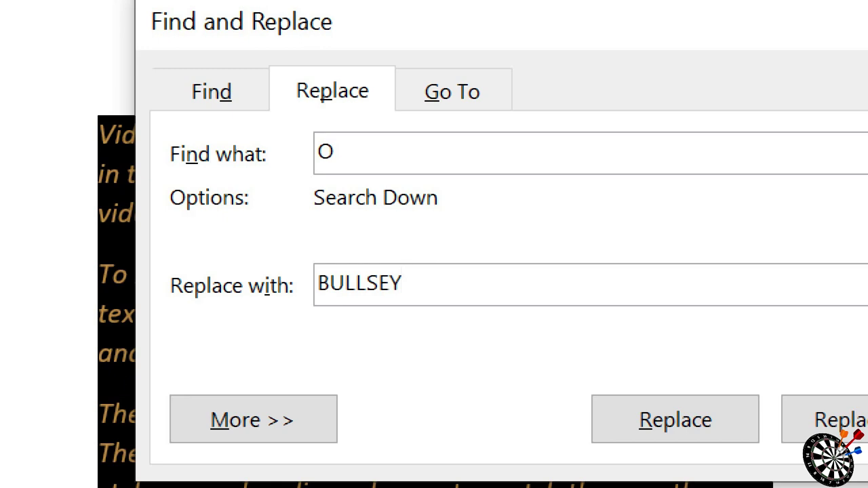
{"action": "type", "text": "E"}
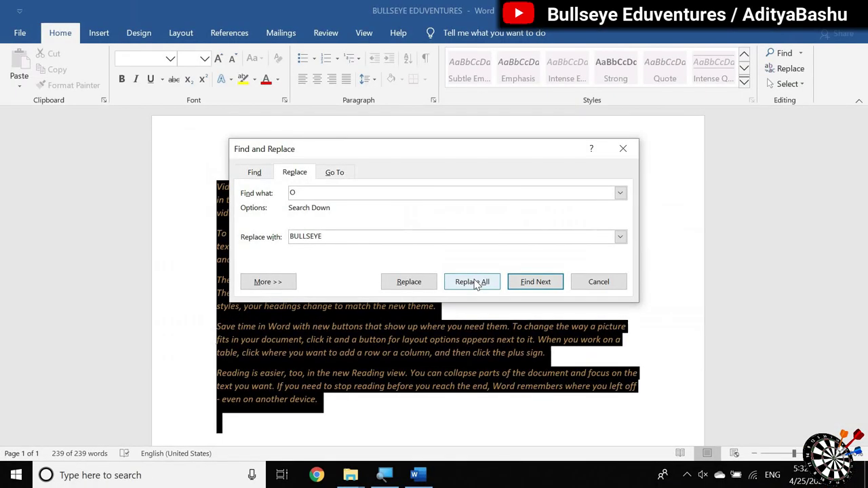
- Replace all 102 O's with BULLSEYE, close the dialog, and open the Navigation pane
{"action": "left_click", "coordinate": [472, 281]}
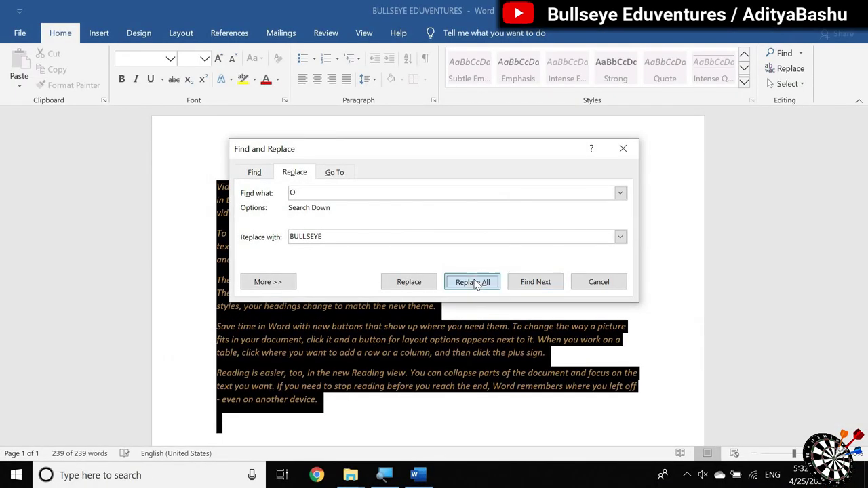
{"action": "left_click", "coordinate": [416, 283]}
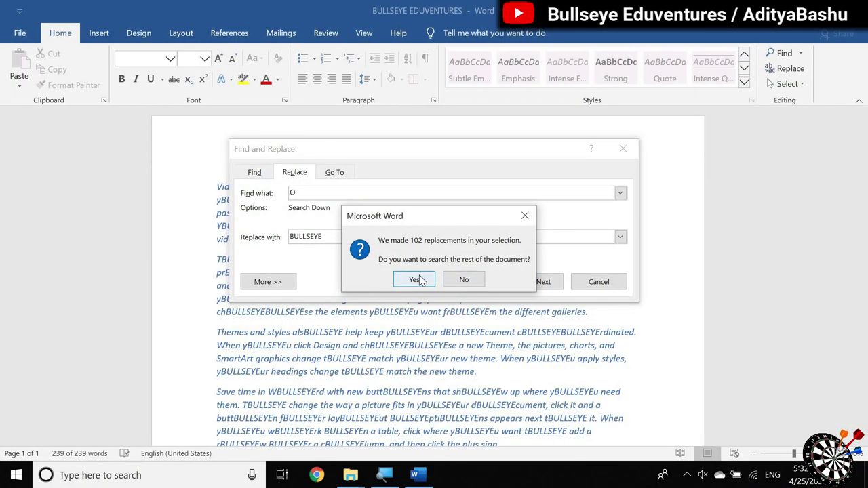
{"action": "left_click", "coordinate": [439, 277]}
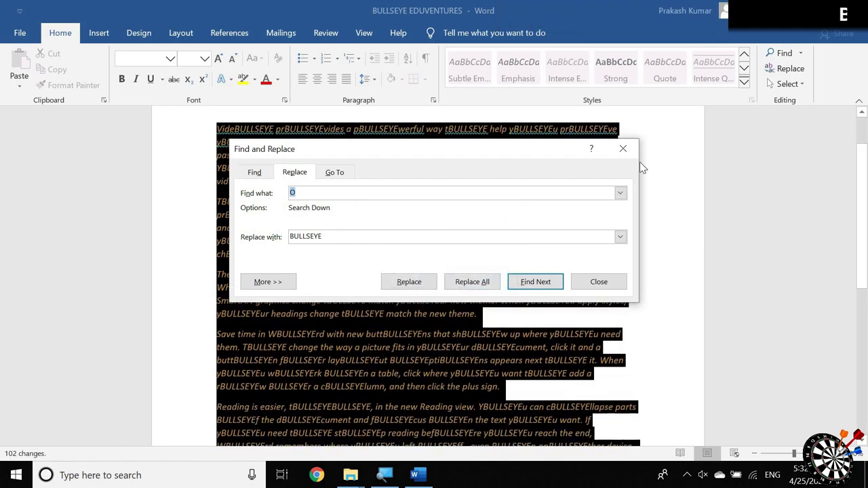
{"action": "key", "text": "Escape"}
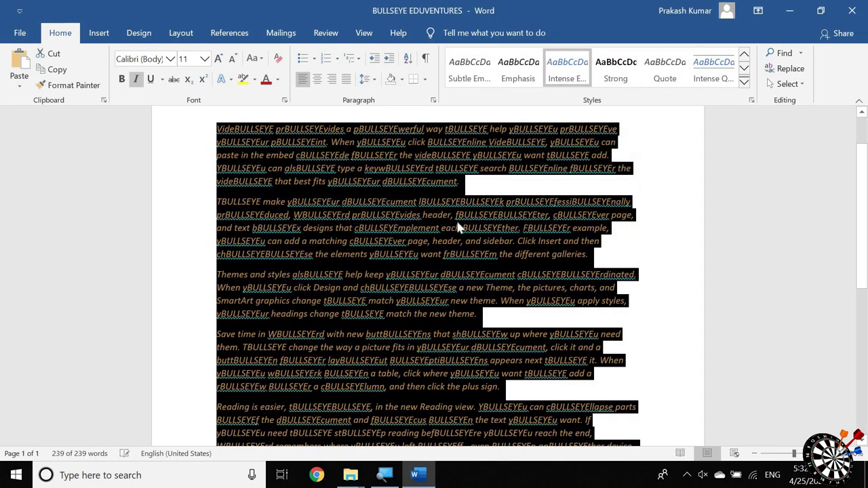
{"action": "scroll", "coordinate": [321, 246], "scroll_direction": "up", "scroll_amount": 2}
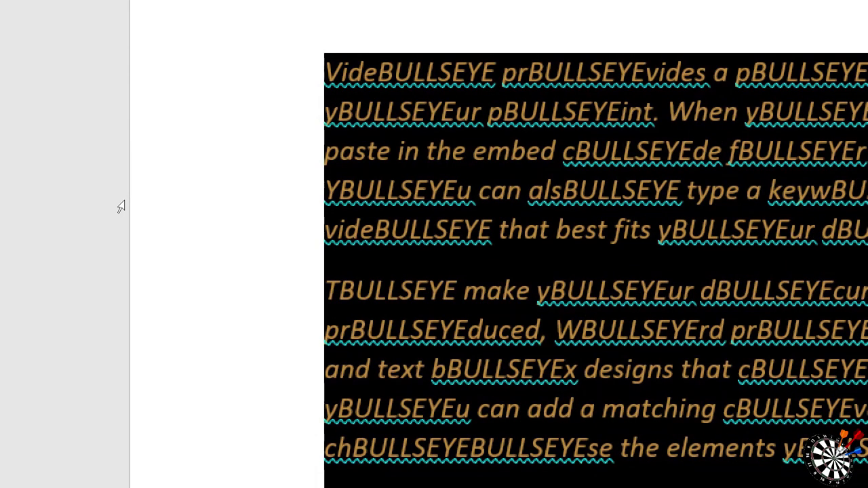
{"action": "key", "text": "ctrl+f"}
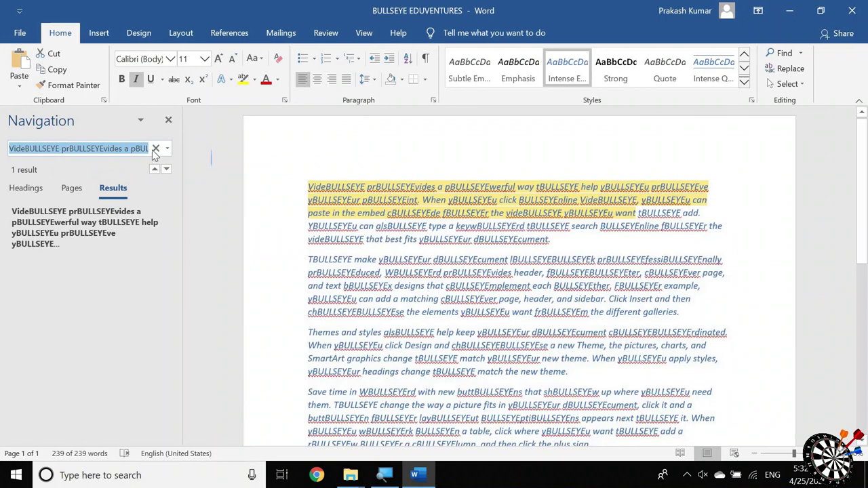
{"action": "left_click", "coordinate": [155, 149]}
{"action": "key", "text": "ctrl+a"}
{"action": "type", "text": "B"}
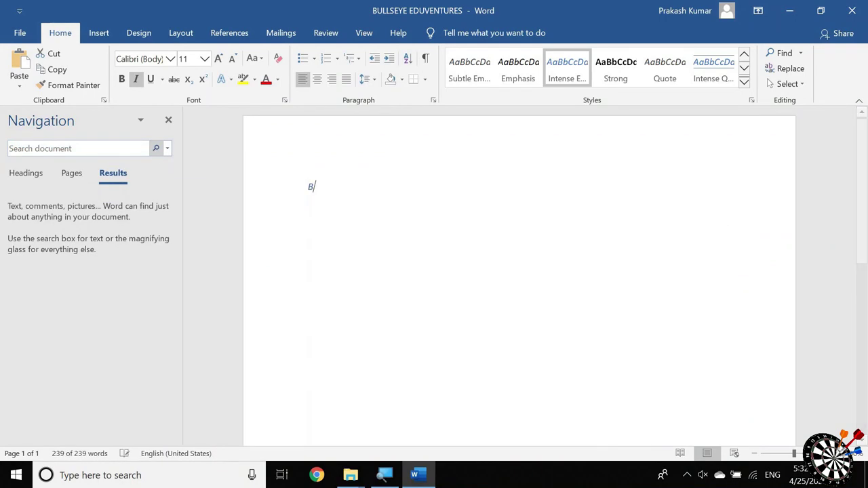
{"action": "type", "text": "ULLSEYE"}
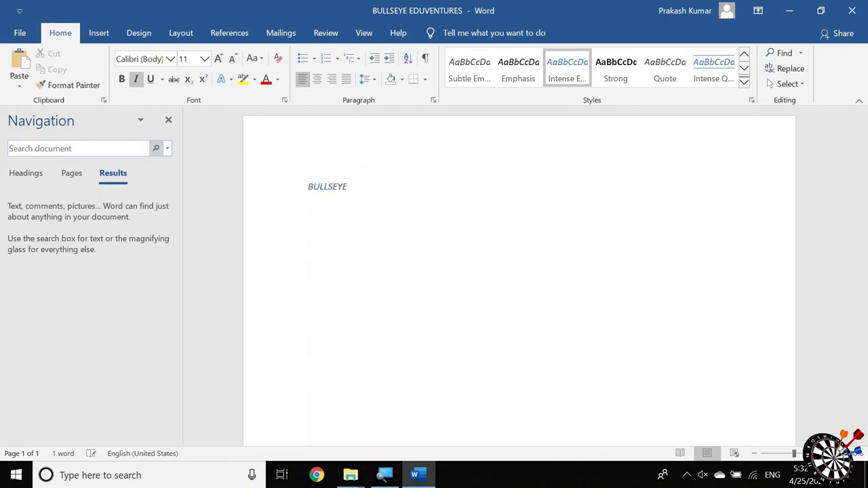
{"action": "left_click", "coordinate": [100, 147]}
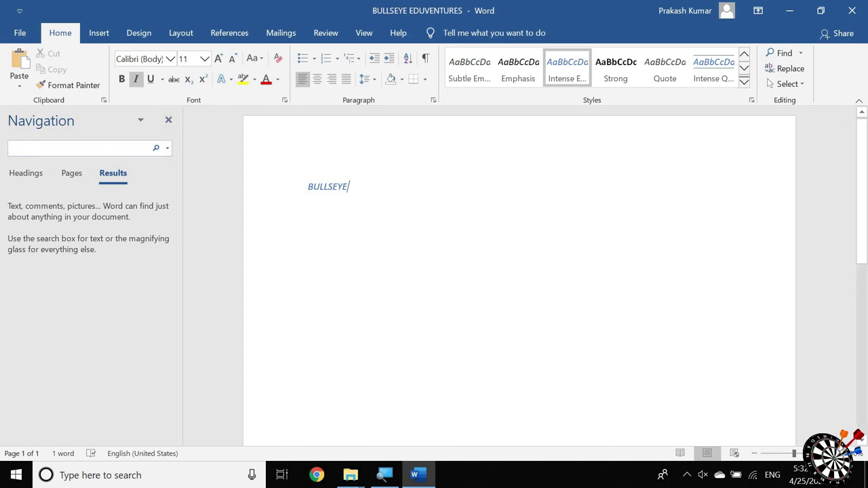
{"action": "left_click", "coordinate": [169, 120]}
{"action": "key", "text": "ctrl+z"}
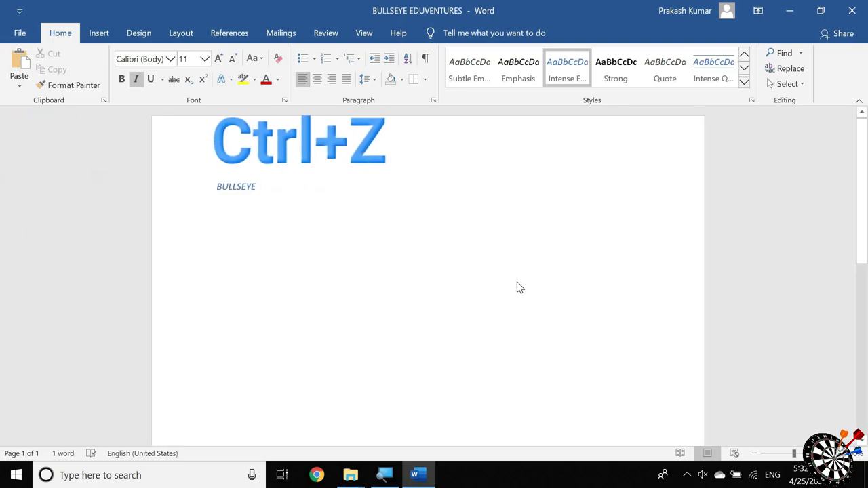
{"action": "key", "text": "ctrl+z"}
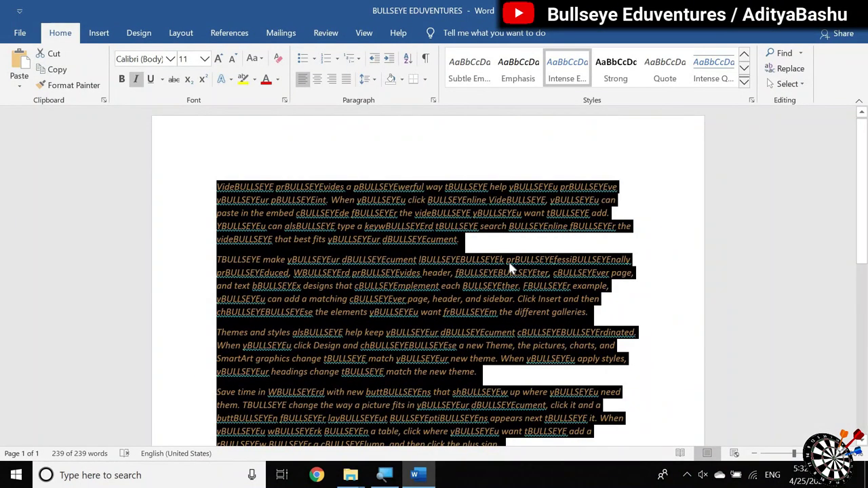
{"action": "key", "text": "ctrl+z"}
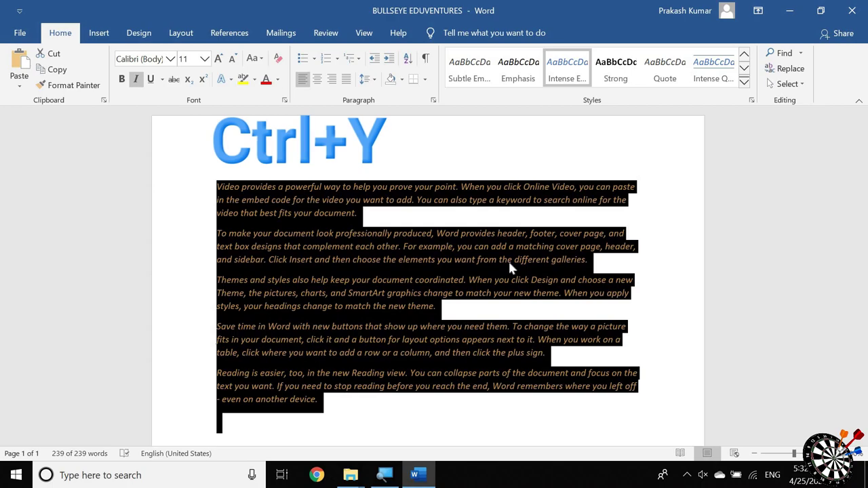
{"action": "key", "text": "ctrl+y"}
{"action": "key", "text": "ctrl+y"}
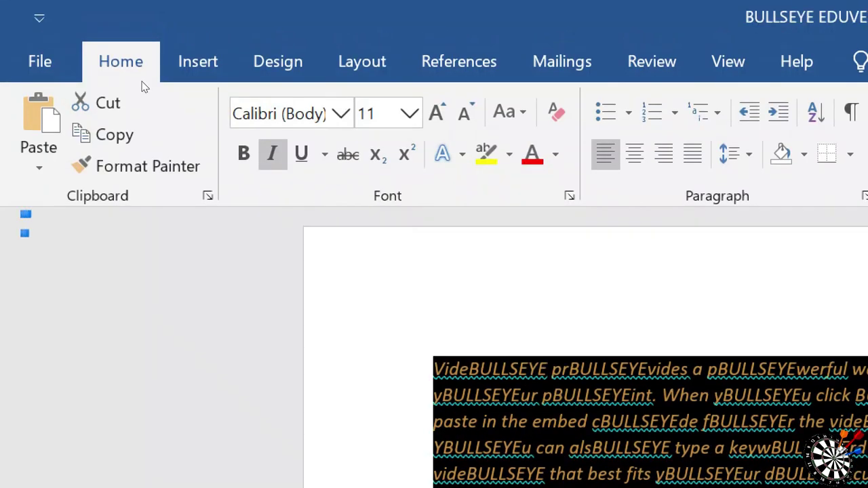
{"action": "key", "text": "ctrl+f"}
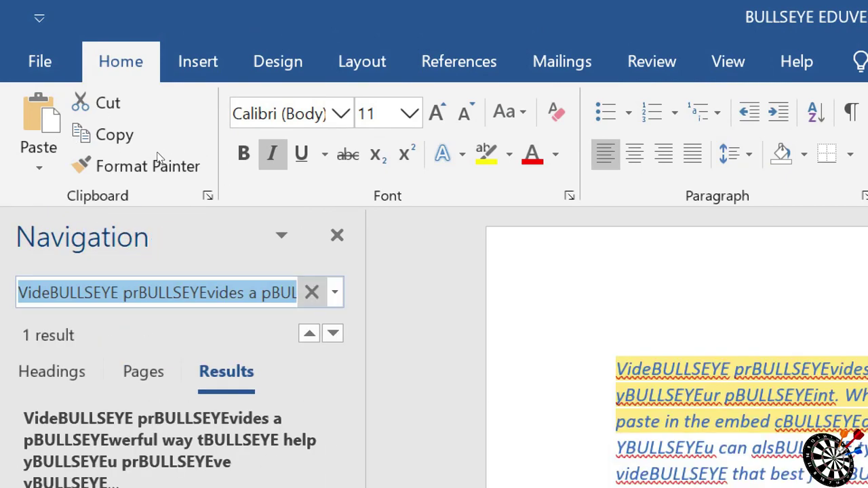
- Search the document for BULLSEYE in the Navigation pane, then clear the search
{"action": "key", "text": "BackSpace"}
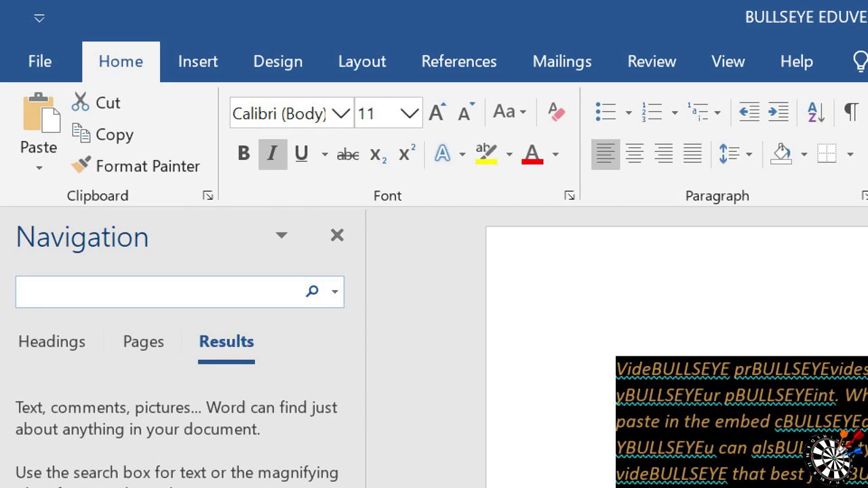
{"action": "type", "text": "BULLSEYE"}
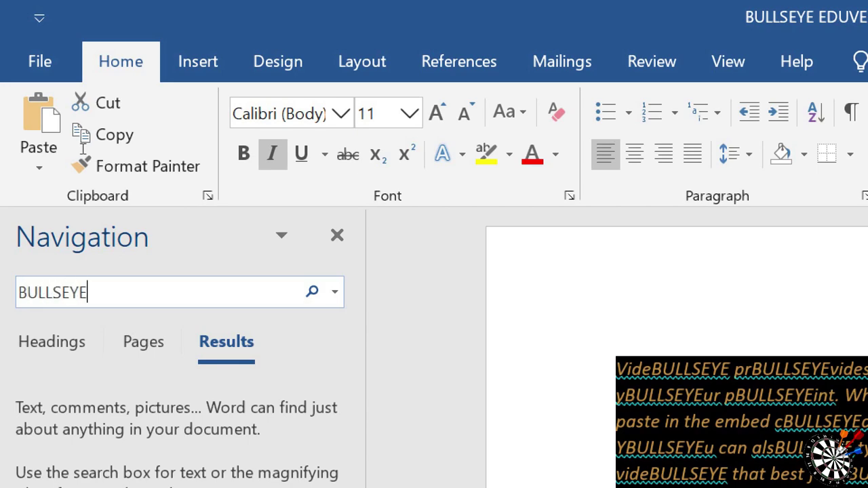
{"action": "key", "text": "Return"}
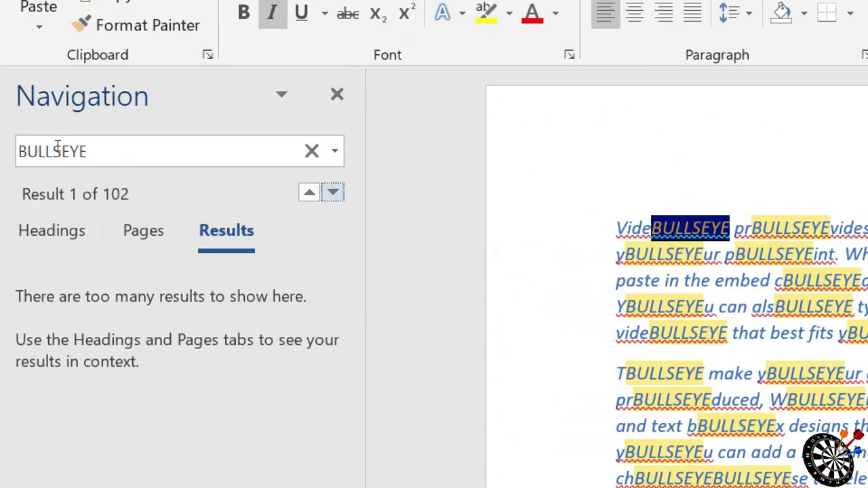
{"action": "left_click", "coordinate": [58, 148]}
{"action": "key", "text": "BackSpace"}
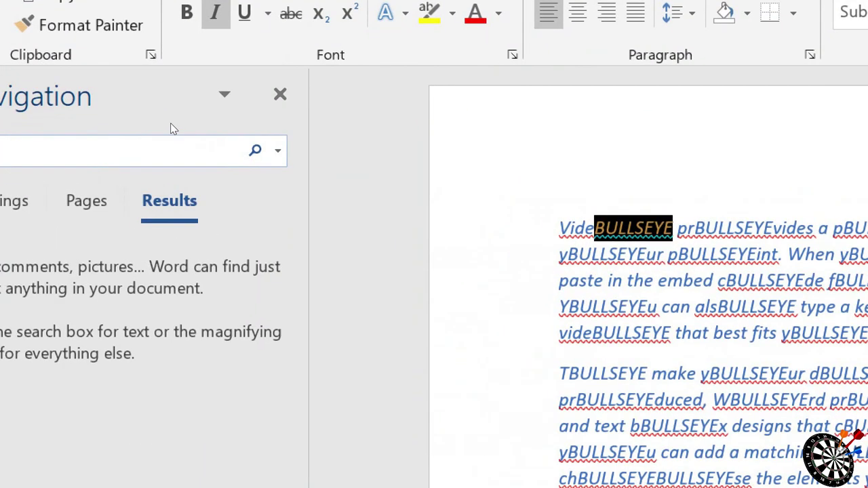
- Close the Navigation pane, undo the BULLSEYE replacements, and deselect the text
{"action": "left_click", "coordinate": [280, 94]}
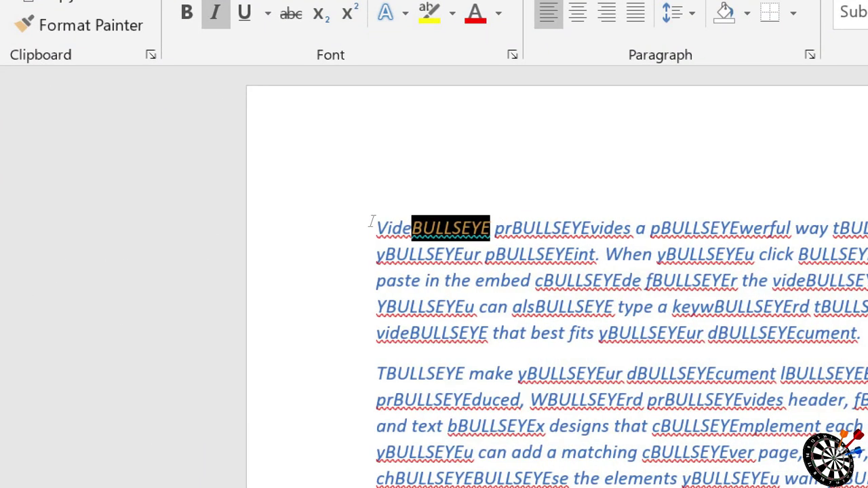
{"action": "key", "text": "ctrl+z"}
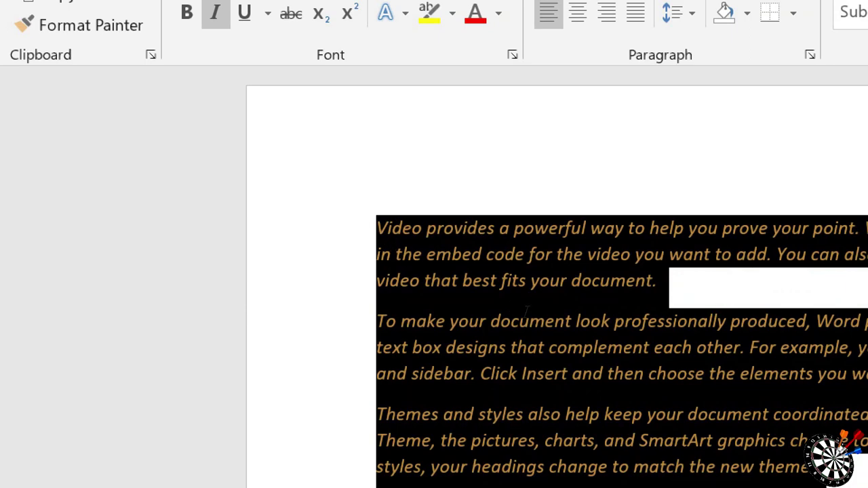
{"action": "left_click", "coordinate": [527, 311]}
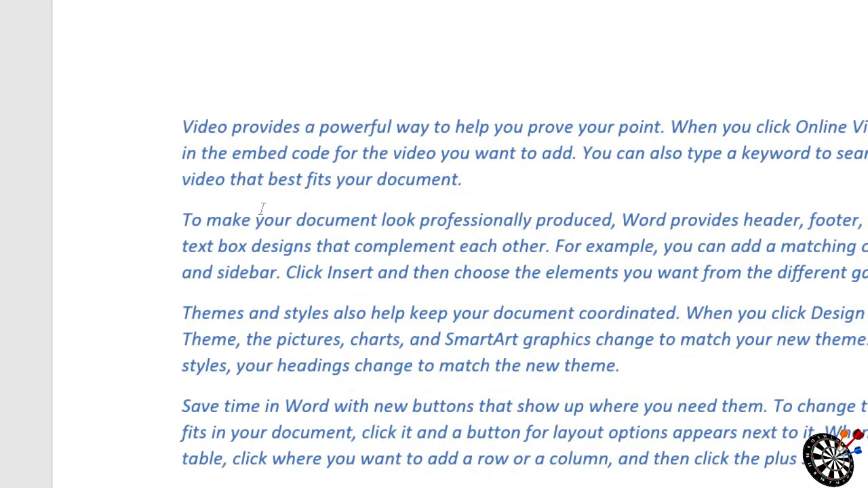
{"action": "key", "text": "ctrl+a"}
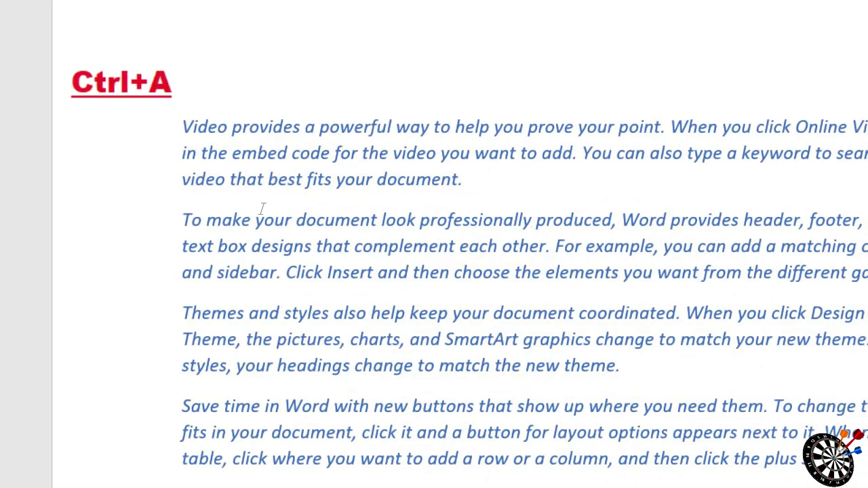
{"action": "key", "text": "ctrl+h"}
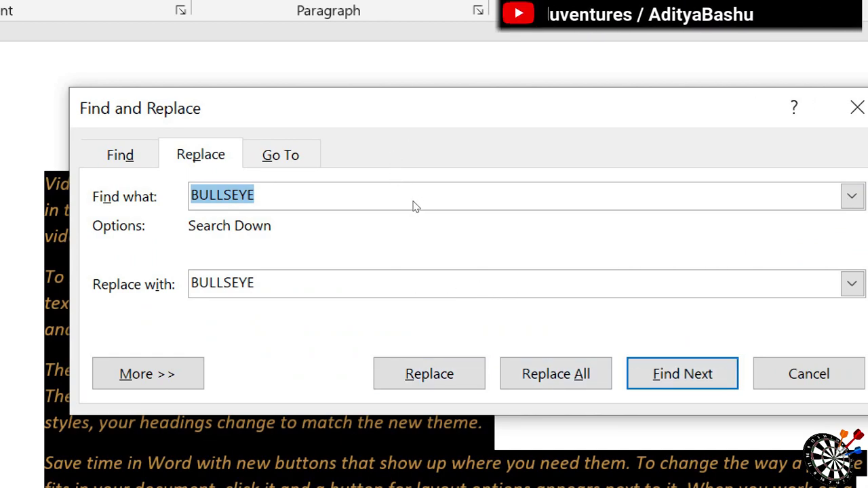
{"action": "key", "text": "alt+r"}
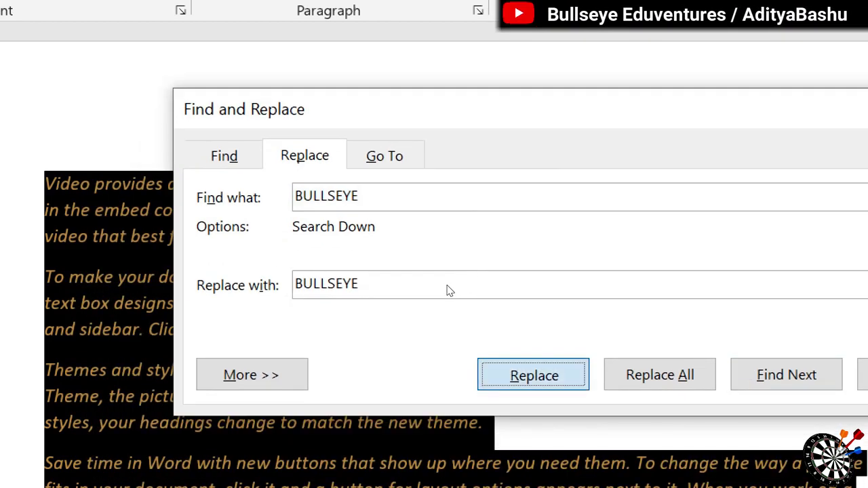
{"action": "key", "text": "Return"}
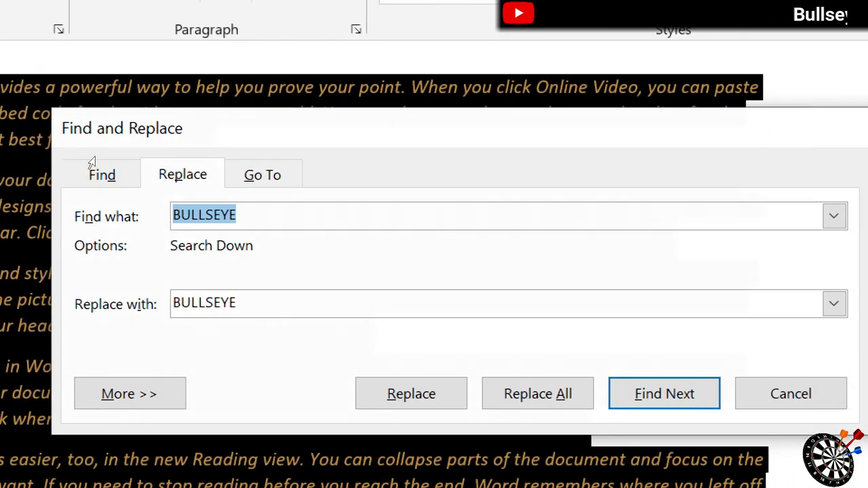
{"action": "key", "text": "Escape"}
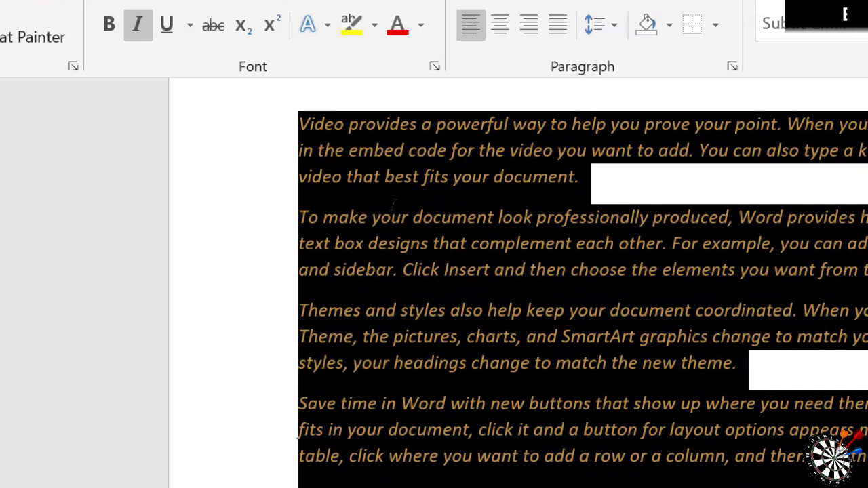
{"action": "left_click", "coordinate": [381, 198]}
{"action": "key", "text": "ctrl+h"}
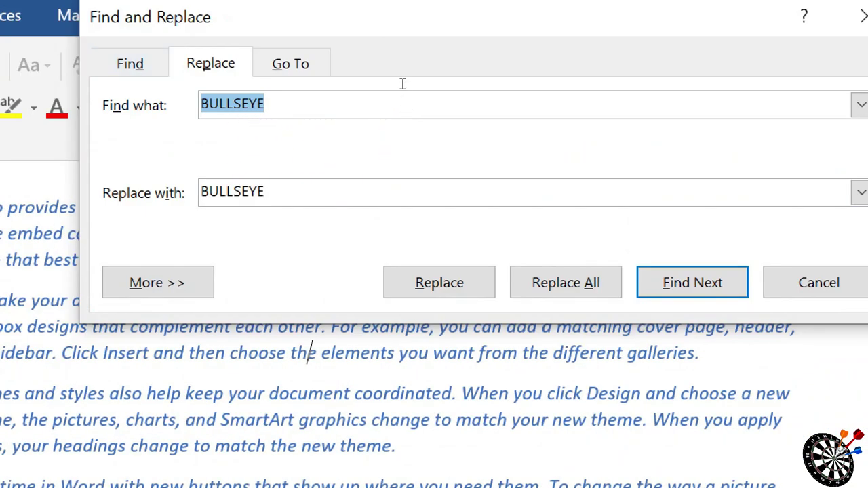
- Find O and replace it with BULLSEYE in you, from, also, your and document, skipping later matches
{"action": "key", "text": "BackSpace"}
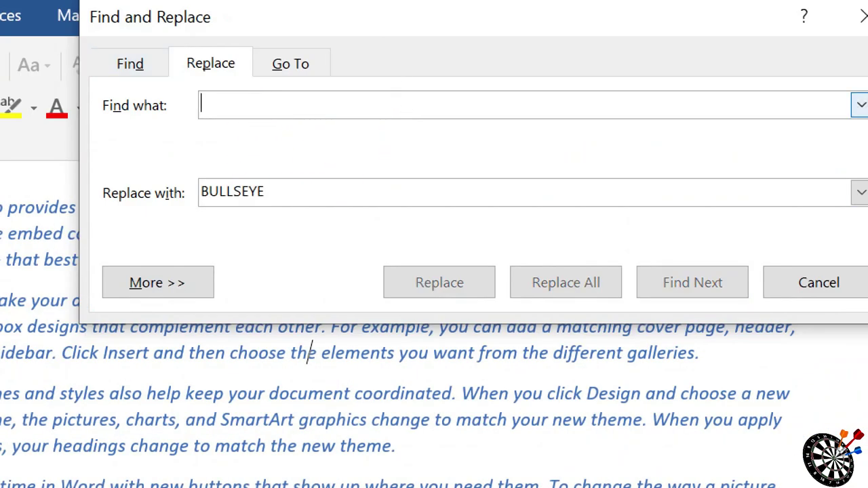
{"action": "type", "text": "O"}
{"action": "key", "text": "Return"}
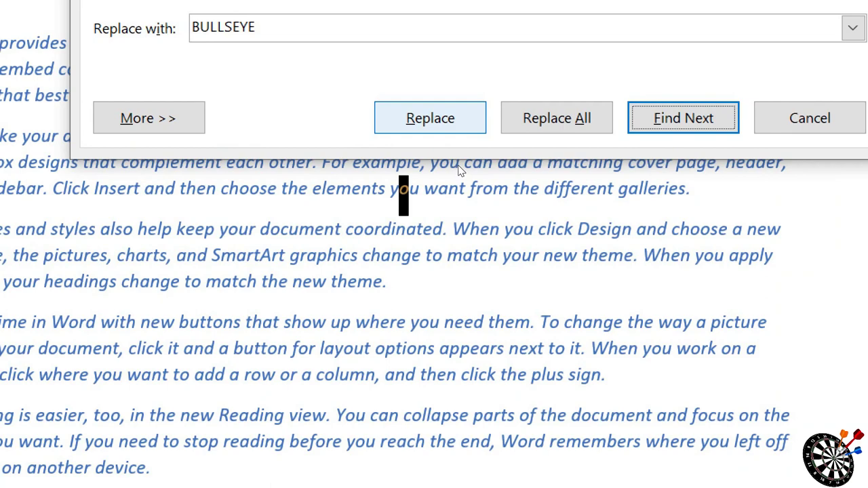
{"action": "left_click", "coordinate": [430, 118]}
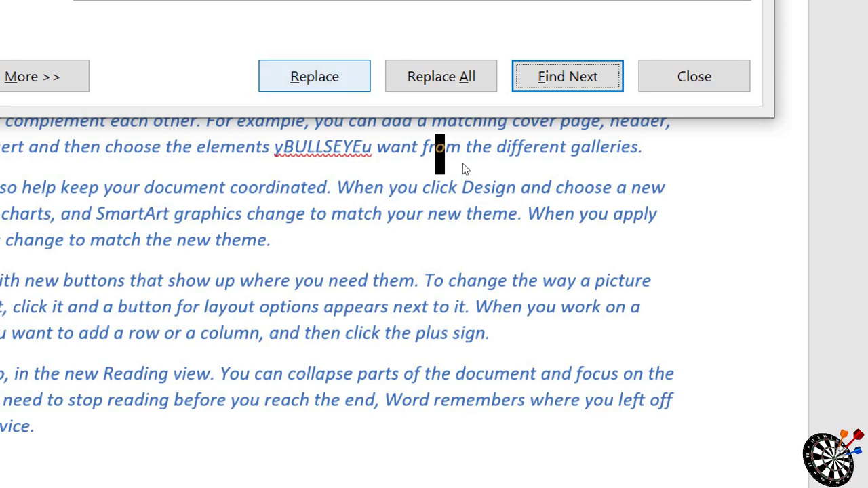
{"action": "left_click", "coordinate": [315, 76]}
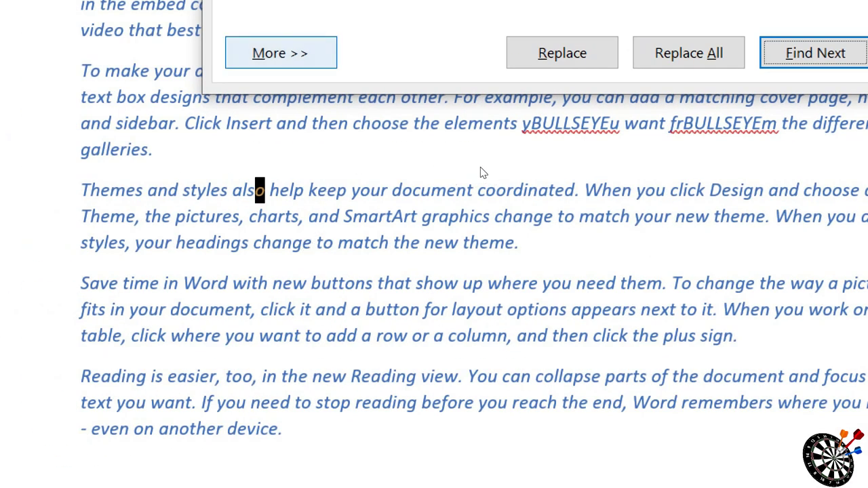
{"action": "left_click", "coordinate": [438, 177]}
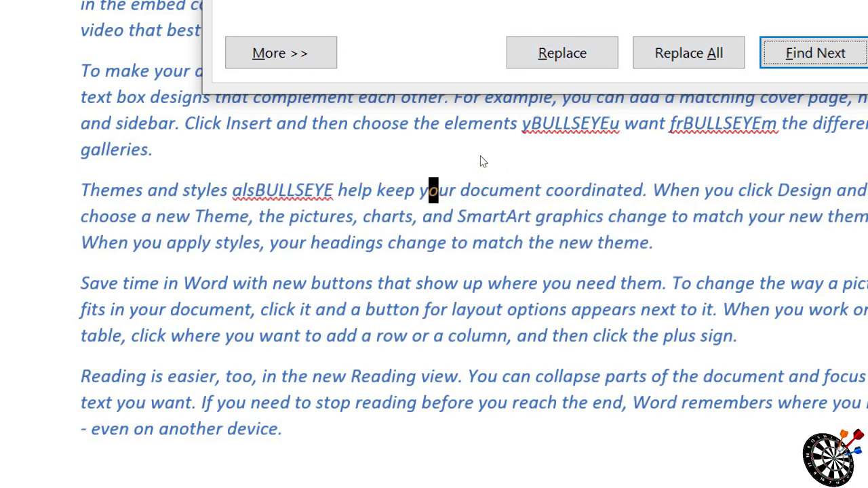
{"action": "key", "text": "Return"}
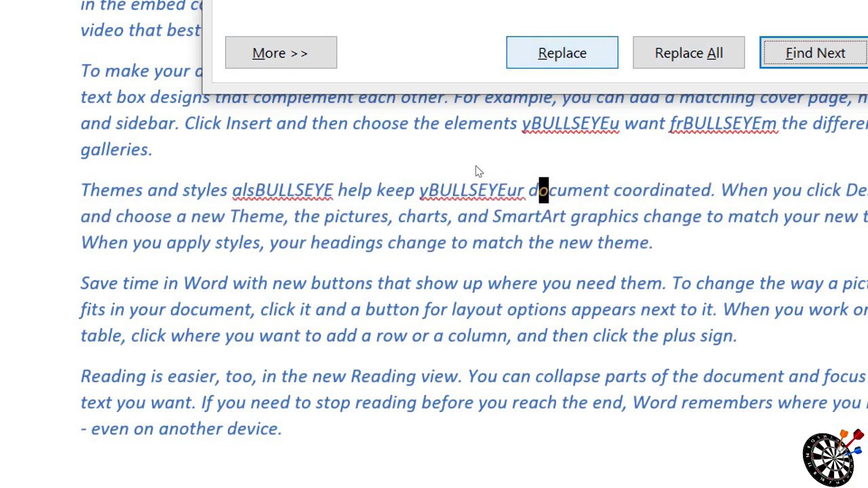
{"action": "key", "text": "Return"}
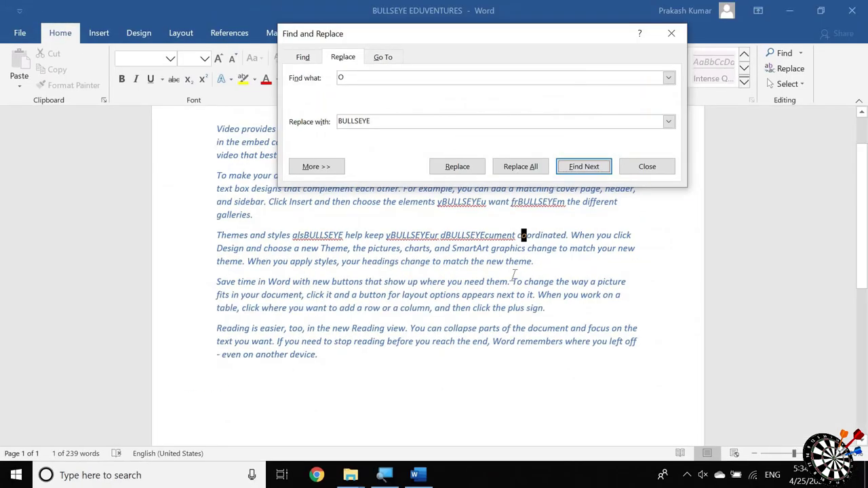
{"action": "scroll", "coordinate": [536, 299], "scroll_direction": "up", "scroll_amount": 2}
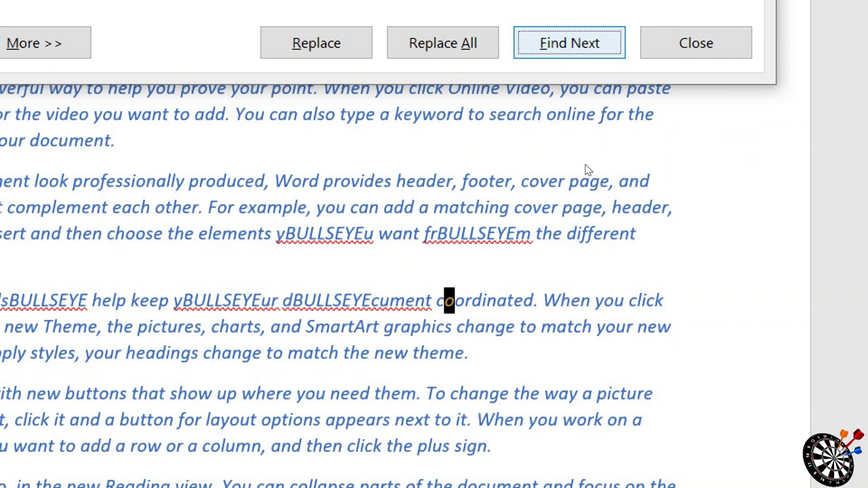
{"action": "key", "text": "Return"}
{"action": "key", "text": "Return"}
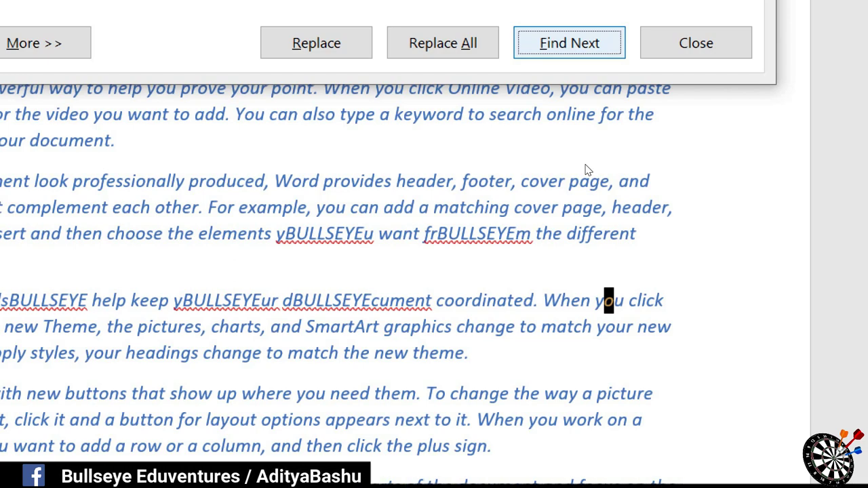
{"action": "key", "text": "Return"}
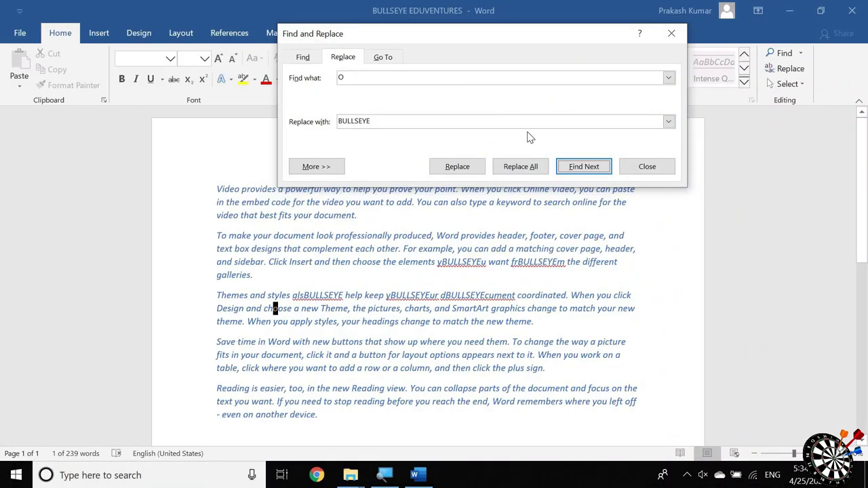
- Close Find and Replace and delete all the text in the document
{"action": "left_click", "coordinate": [671, 33]}
{"action": "key", "text": "ctrl+a"}
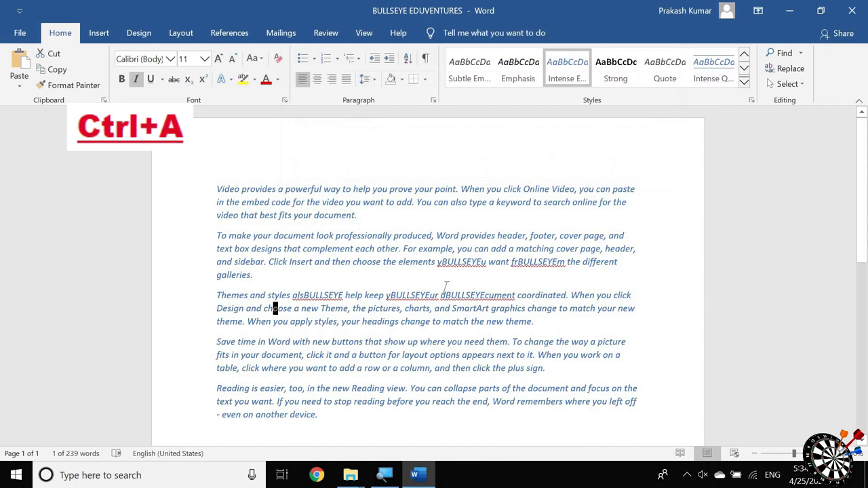
{"action": "key", "text": "Delete"}
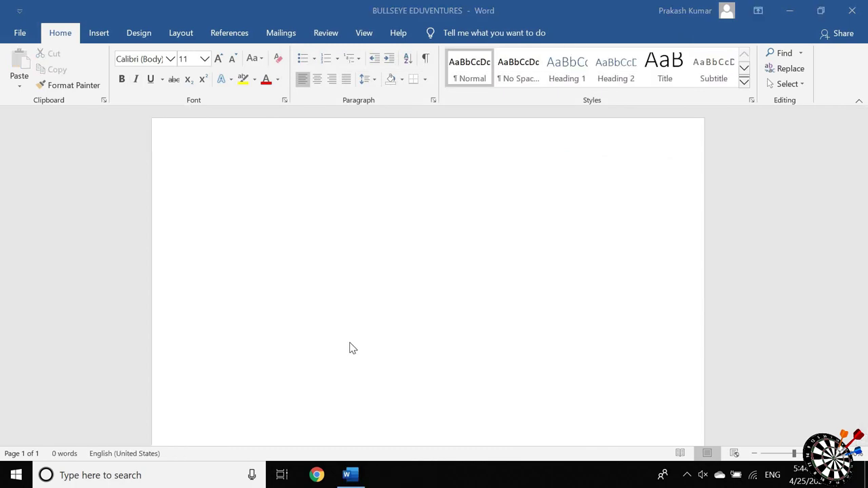
- Open and dismiss the Find options list, then scroll over the blank page
{"action": "left_click", "coordinate": [350, 348]}
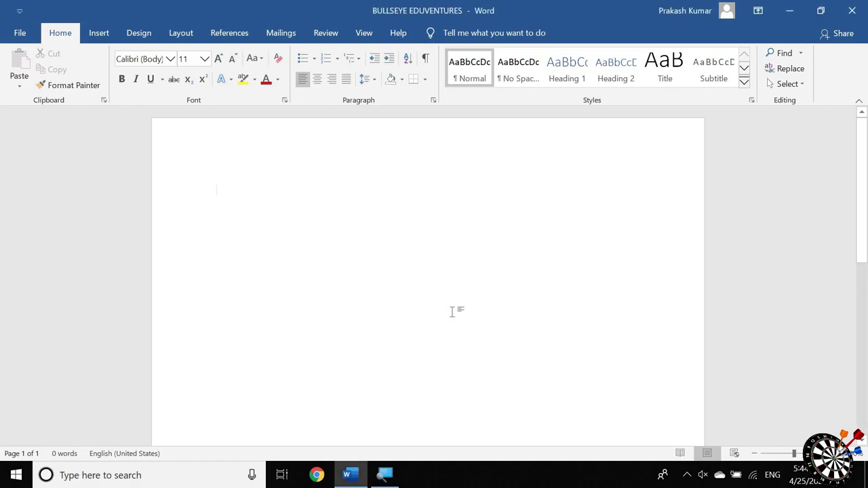
{"action": "left_click", "coordinate": [802, 54]}
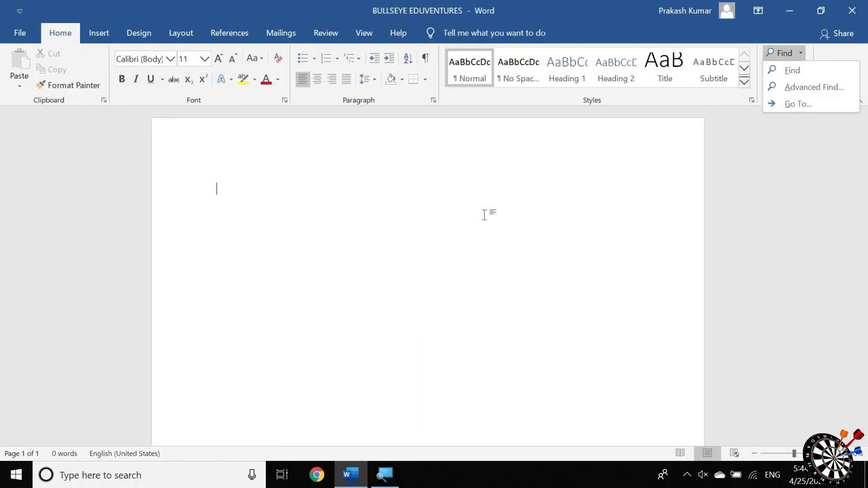
{"action": "left_click", "coordinate": [468, 224]}
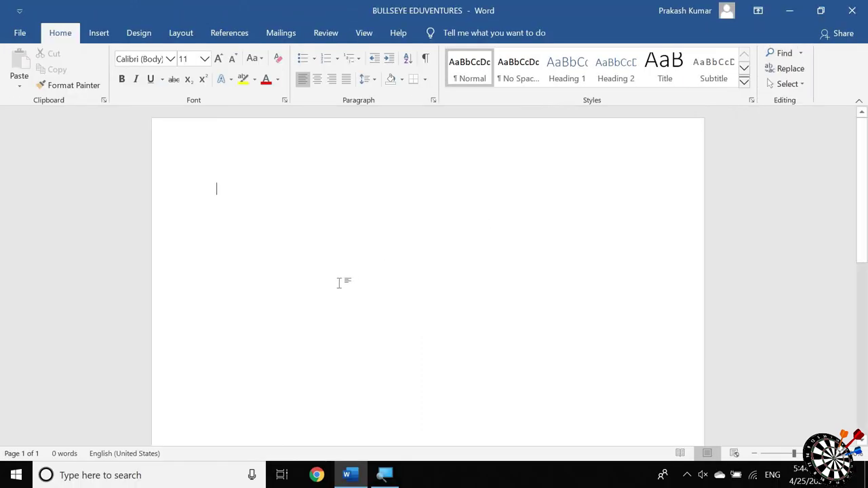
{"action": "scroll", "coordinate": [340, 283], "scroll_direction": "down", "scroll_amount": 5}
{"action": "scroll", "coordinate": [340, 283], "scroll_direction": "down", "scroll_amount": 3}
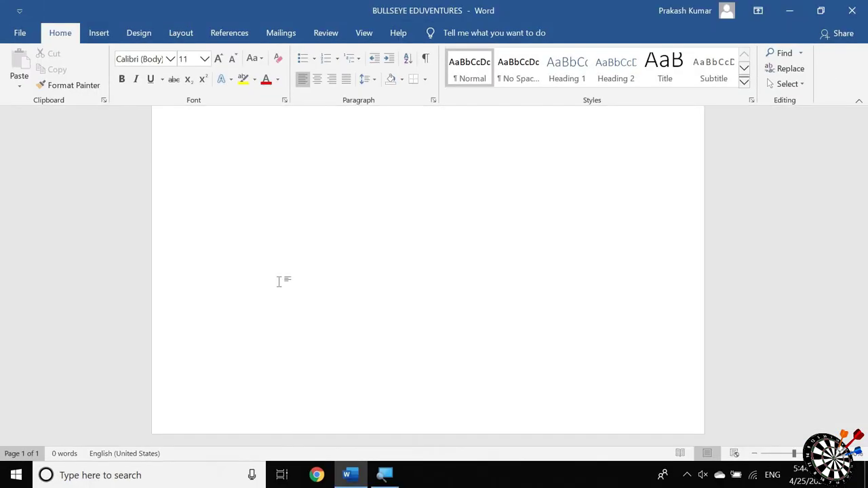
{"action": "scroll", "coordinate": [285, 275], "scroll_direction": "up", "scroll_amount": 3}
{"action": "scroll", "coordinate": [312, 204], "scroll_direction": "up", "scroll_amount": 5}
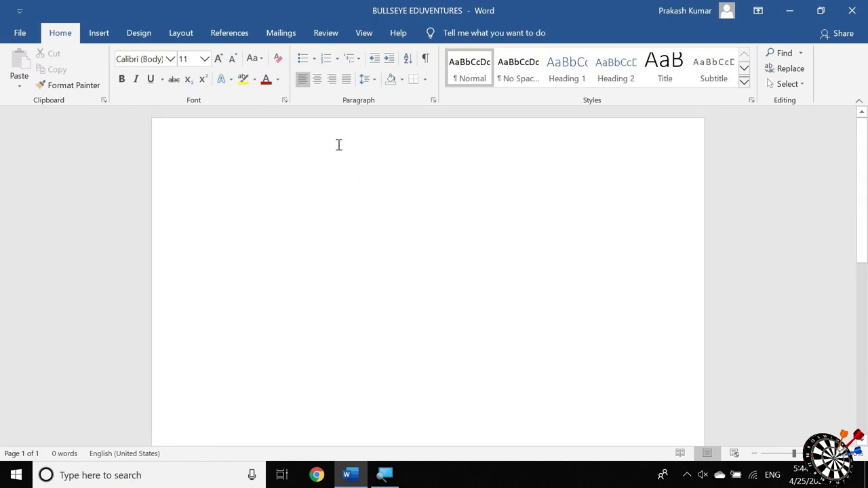
- Insert a centred page number at the top of the page, exit the header, and add a page break
{"action": "left_click", "coordinate": [102, 34]}
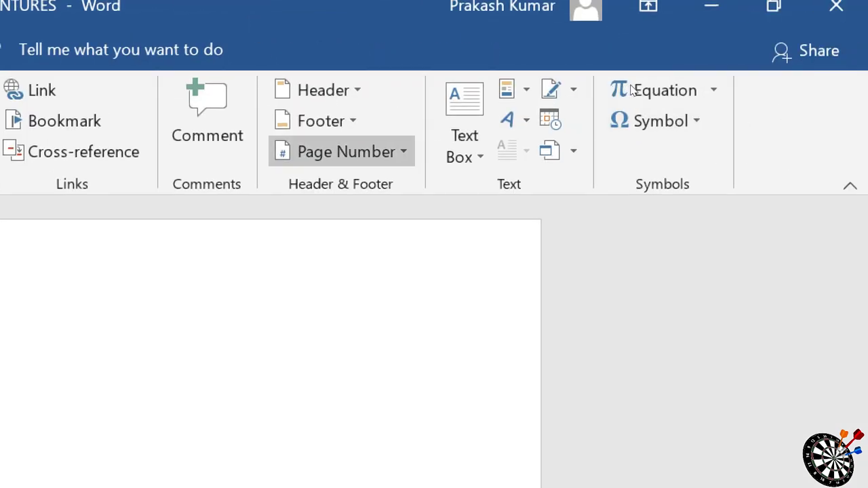
{"action": "key", "text": "Return"}
{"action": "key", "text": "Down"}
{"action": "key", "text": "Down"}
{"action": "key", "text": "Down"}
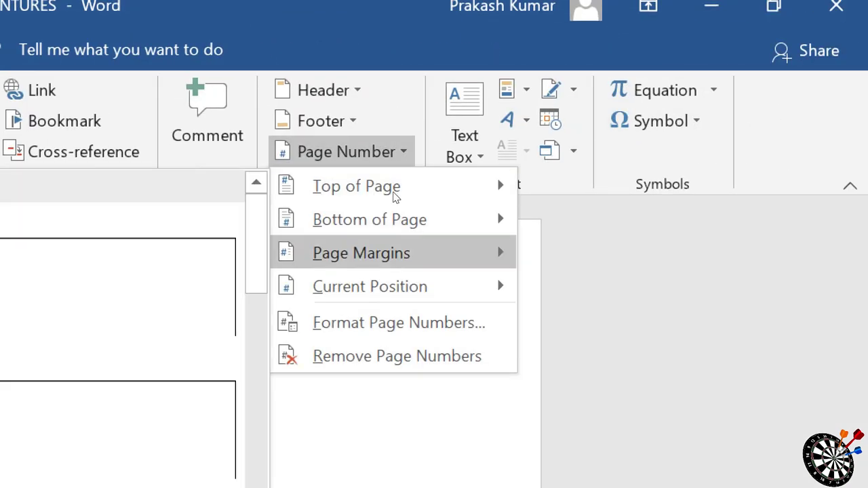
{"action": "key", "text": "Return"}
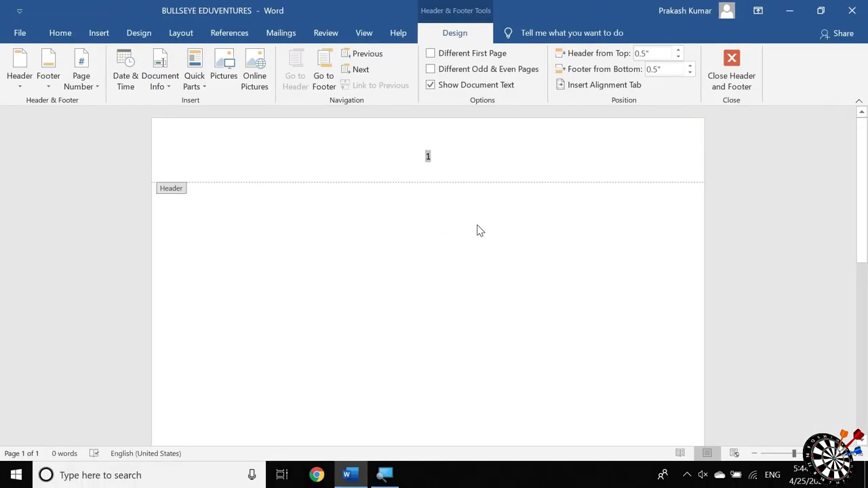
{"action": "key", "text": "Escape"}
{"action": "key", "text": "ctrl+Return"}
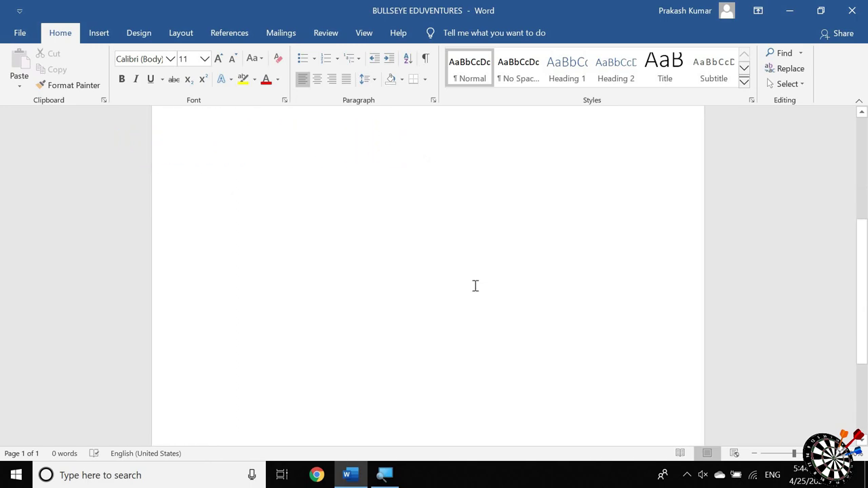
- Go to the end of the document and add blank pages to extend it
{"action": "scroll", "coordinate": [476, 286], "scroll_direction": "down", "scroll_amount": 5}
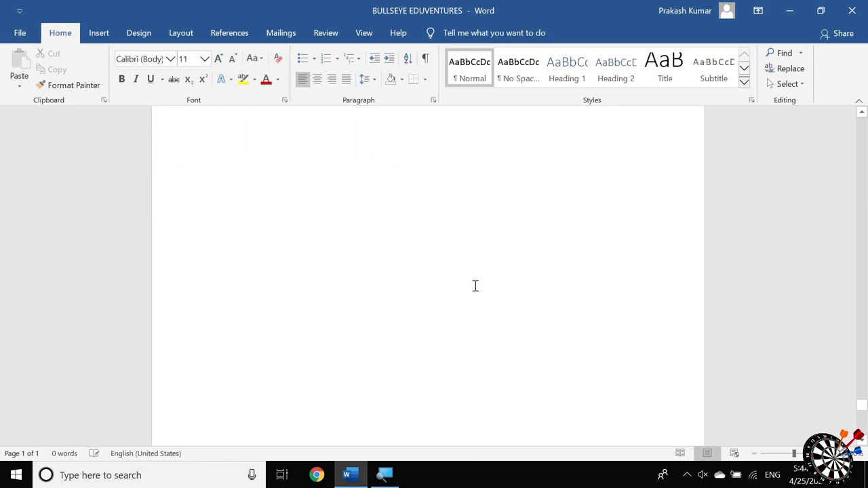
{"action": "scroll", "coordinate": [476, 286], "scroll_direction": "down", "scroll_amount": 5}
{"action": "scroll", "coordinate": [475, 285], "scroll_direction": "down", "scroll_amount": 10}
{"action": "scroll", "coordinate": [476, 286], "scroll_direction": "down", "scroll_amount": 3}
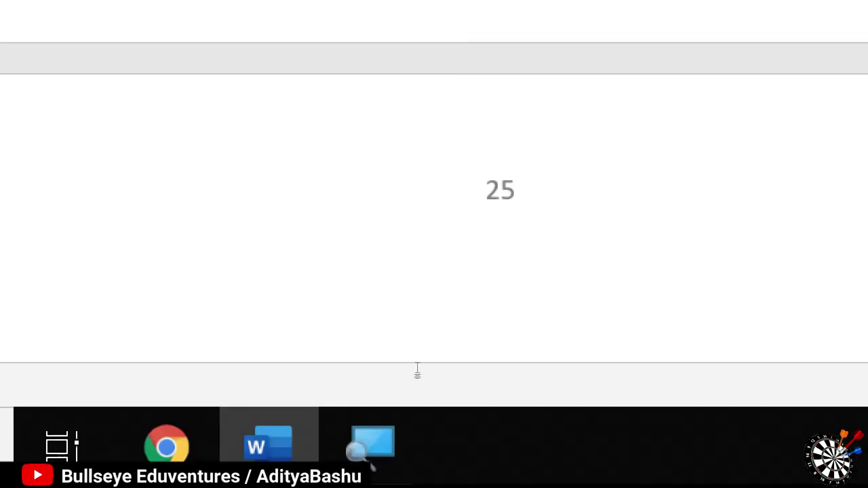
{"action": "scroll", "coordinate": [417, 372], "scroll_direction": "down", "scroll_amount": 3}
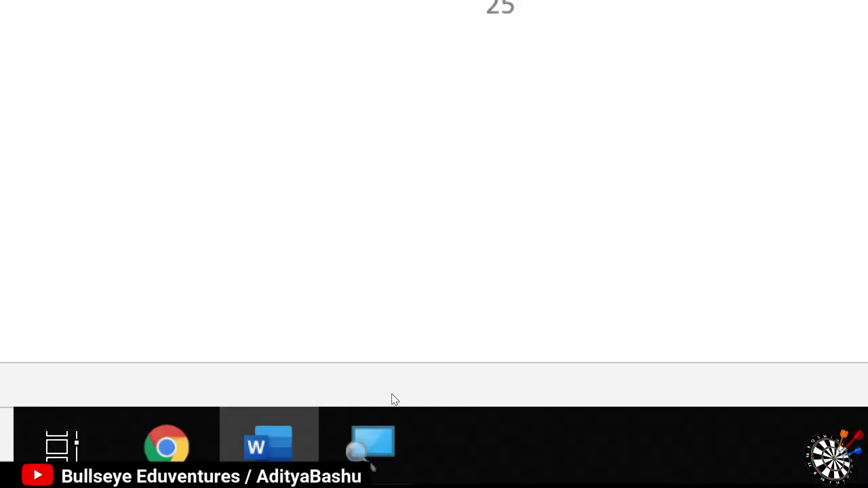
{"action": "scroll", "coordinate": [394, 399], "scroll_direction": "up", "scroll_amount": 3}
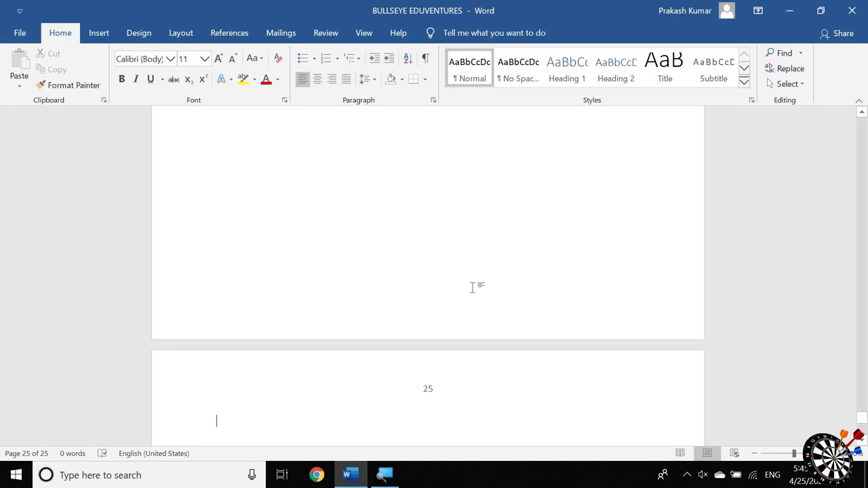
{"action": "key", "text": "BackSpace"}
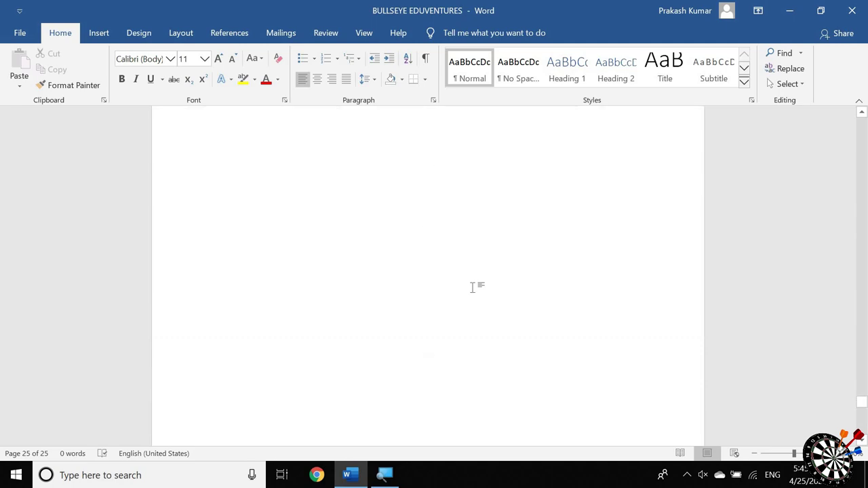
- Scroll through the document to confirm it now runs to 53 numbered pages
{"action": "scroll", "coordinate": [475, 293], "scroll_direction": "up", "scroll_amount": 10}
{"action": "scroll", "coordinate": [474, 288], "scroll_direction": "up", "scroll_amount": 10}
{"action": "scroll", "coordinate": [474, 289], "scroll_direction": "up", "scroll_amount": 10}
{"action": "scroll", "coordinate": [474, 288], "scroll_direction": "up", "scroll_amount": 5}
{"action": "scroll", "coordinate": [473, 289], "scroll_direction": "down", "scroll_amount": 2}
{"action": "scroll", "coordinate": [474, 288], "scroll_direction": "down", "scroll_amount": 5}
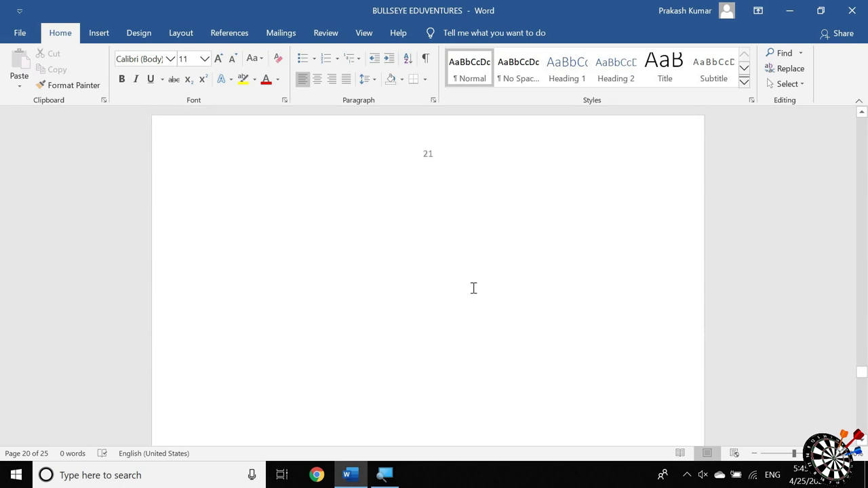
{"action": "scroll", "coordinate": [474, 289], "scroll_direction": "down", "scroll_amount": 1}
{"action": "scroll", "coordinate": [474, 288], "scroll_direction": "up", "scroll_amount": 2}
{"action": "scroll", "coordinate": [474, 289], "scroll_direction": "up", "scroll_amount": 5}
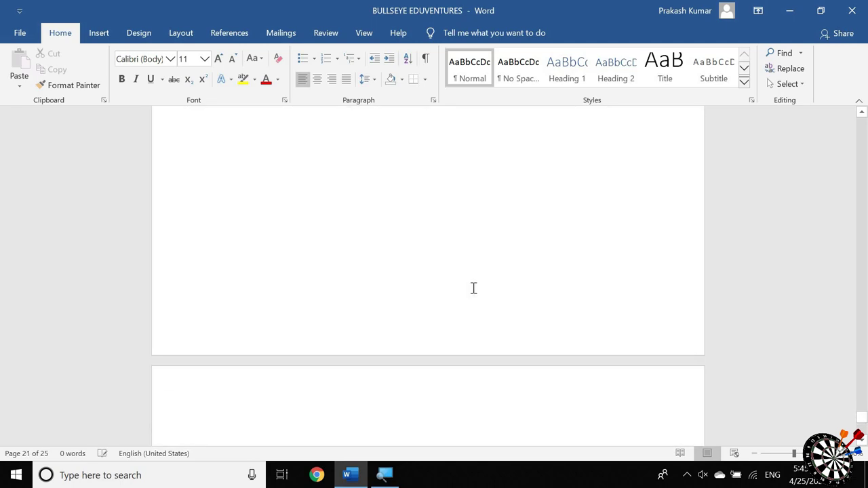
{"action": "scroll", "coordinate": [474, 288], "scroll_direction": "up", "scroll_amount": 2}
{"action": "scroll", "coordinate": [474, 288], "scroll_direction": "down", "scroll_amount": 2}
{"action": "scroll", "coordinate": [474, 288], "scroll_direction": "down", "scroll_amount": 3}
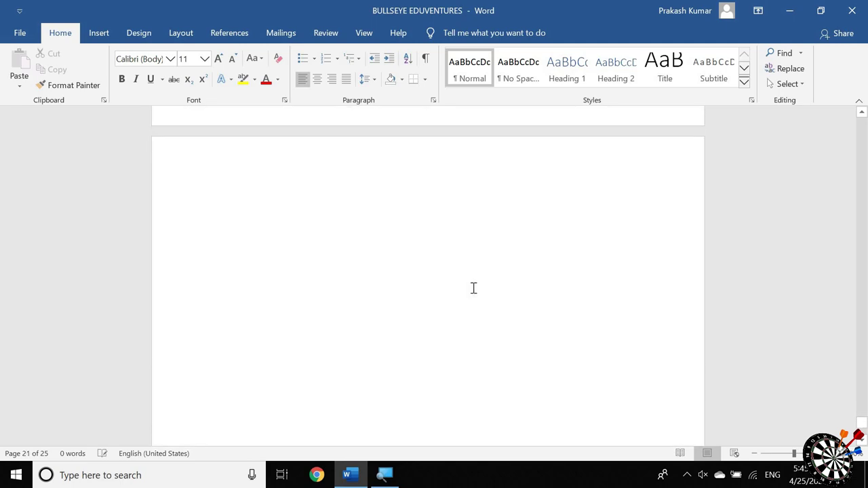
{"action": "scroll", "coordinate": [473, 288], "scroll_direction": "down", "scroll_amount": 3}
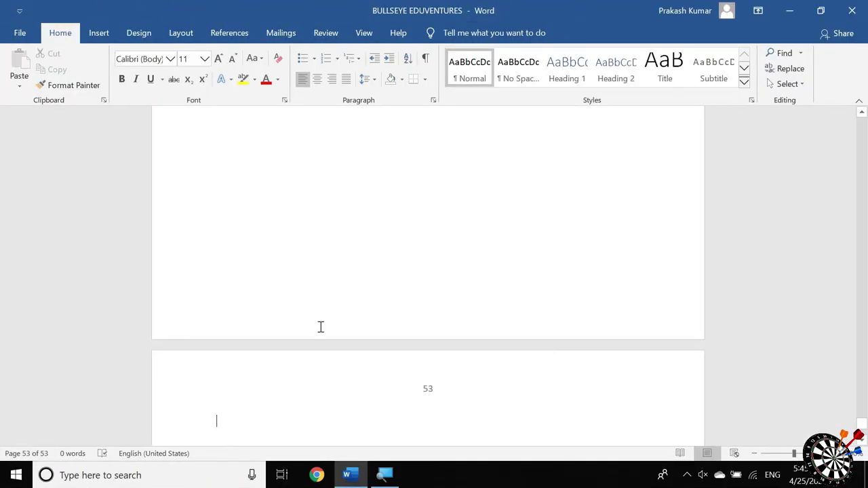
{"action": "scroll", "coordinate": [570, 321], "scroll_direction": "up", "scroll_amount": 4}
{"action": "scroll", "coordinate": [570, 321], "scroll_direction": "up", "scroll_amount": 4}
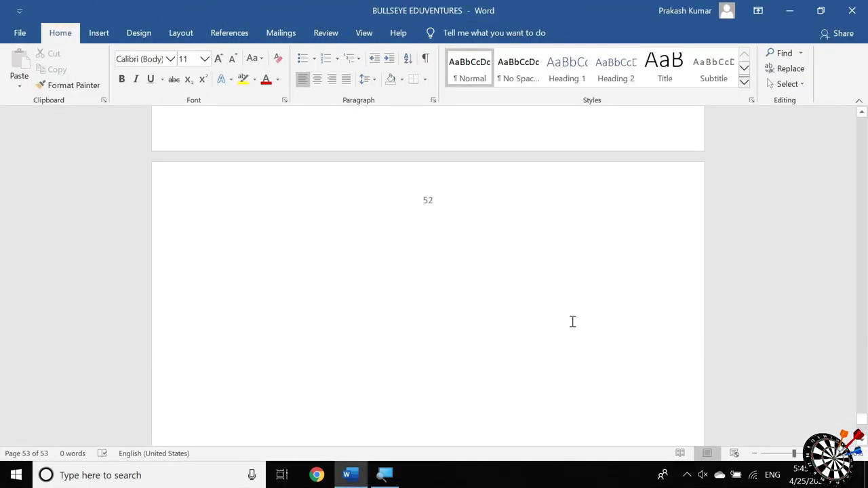
{"action": "scroll", "coordinate": [570, 321], "scroll_direction": "up", "scroll_amount": 3}
{"action": "scroll", "coordinate": [570, 321], "scroll_direction": "up", "scroll_amount": 2}
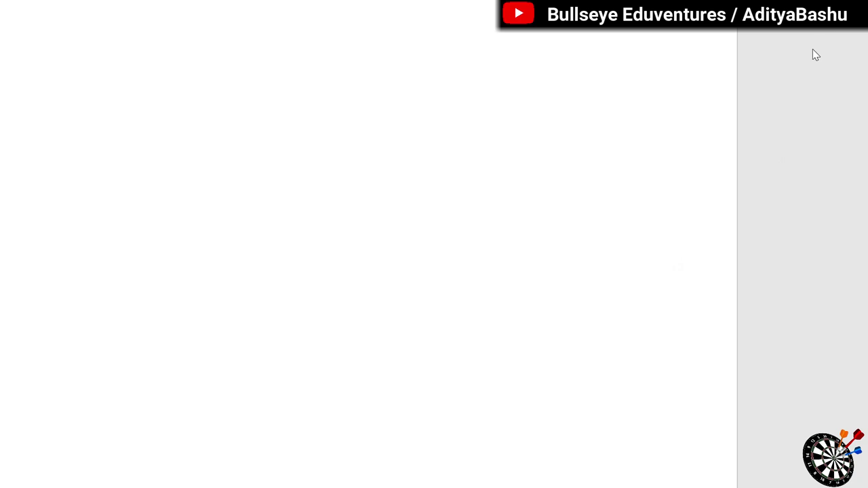
- Use Go To from the Find dropdown to jump to page 25
{"action": "left_click", "coordinate": [818, 43]}
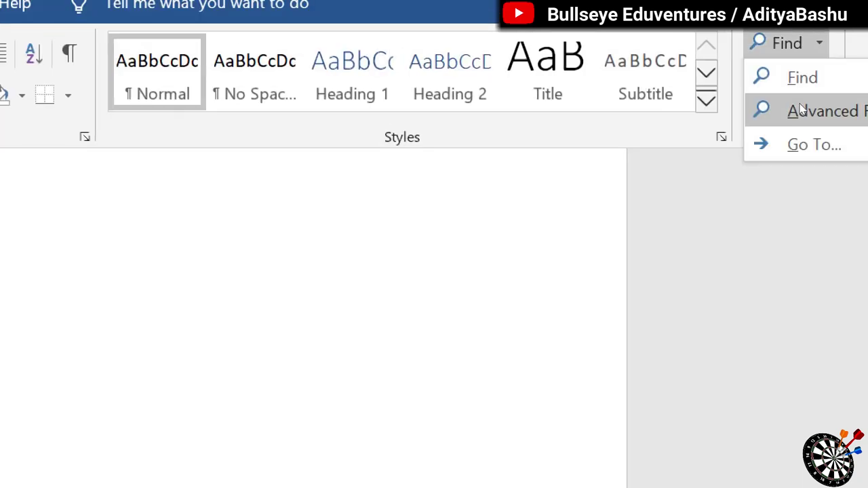
{"action": "key", "text": "Down"}
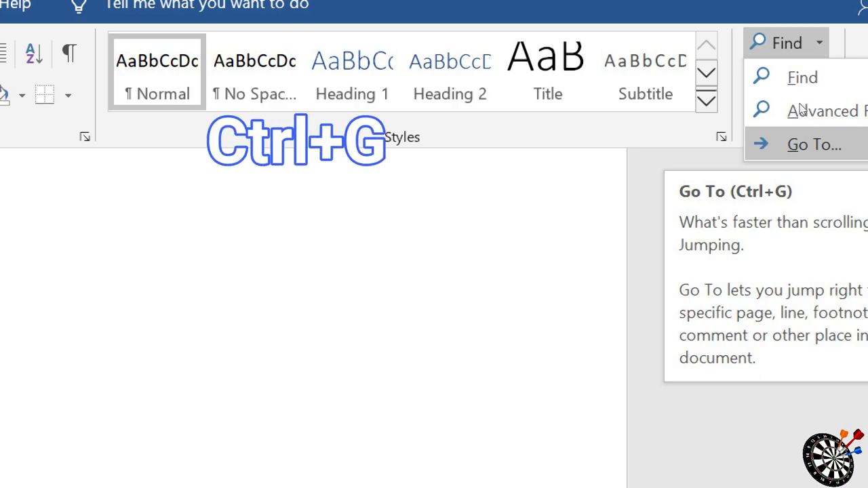
{"action": "key", "text": "Return"}
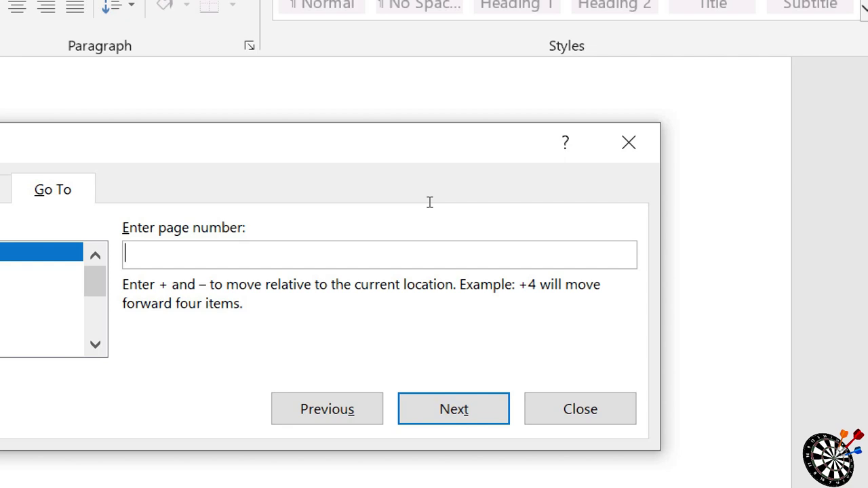
{"action": "type", "text": "25"}
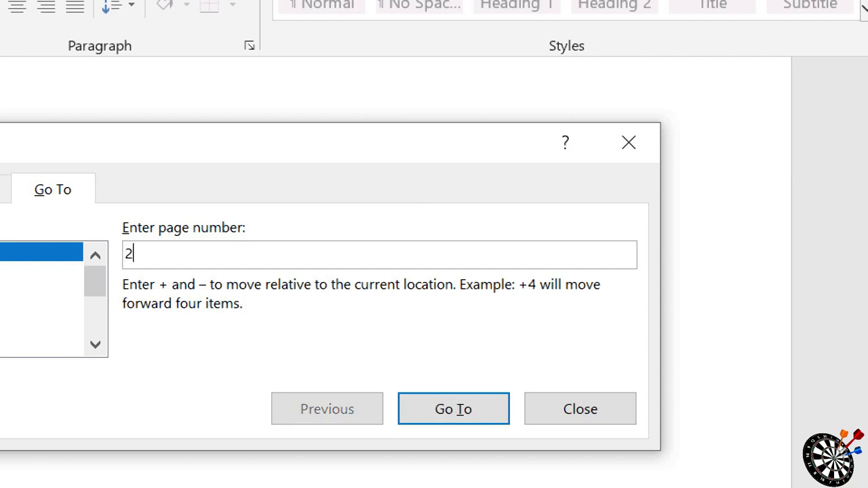
{"action": "key", "text": "Return"}
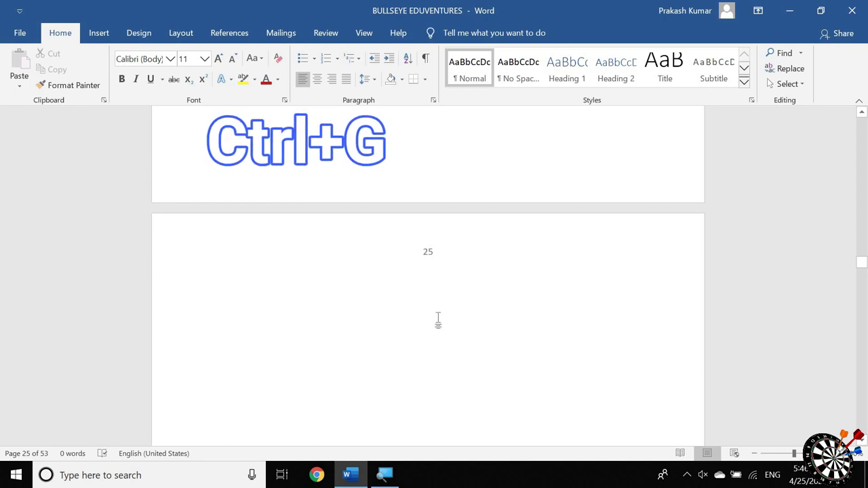
- Jump to page 45 with Ctrl+G and close the dialog
{"action": "key", "text": "ctrl+g"}
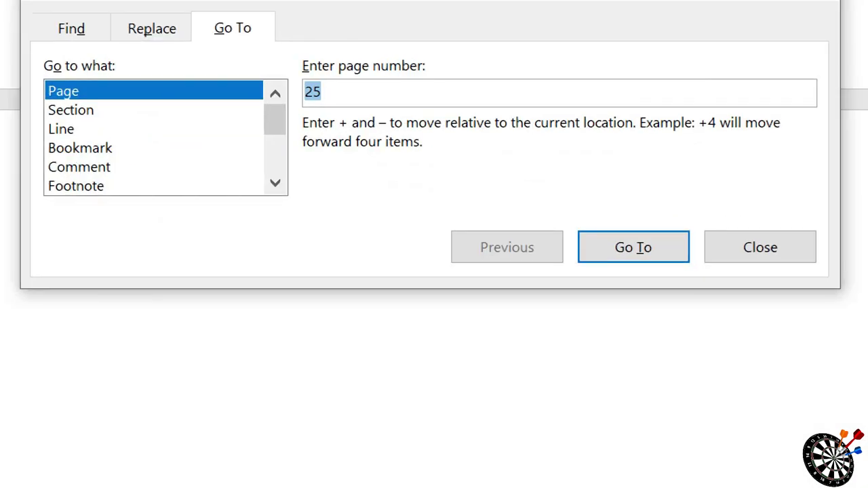
{"action": "key", "text": "BackSpace"}
{"action": "type", "text": "4"}
{"action": "type", "text": "5"}
{"action": "key", "text": "Return"}
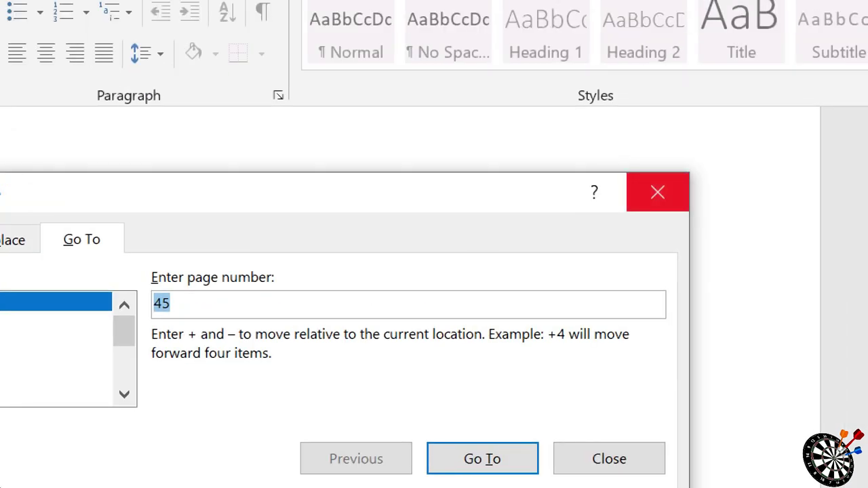
{"action": "left_click", "coordinate": [658, 192]}
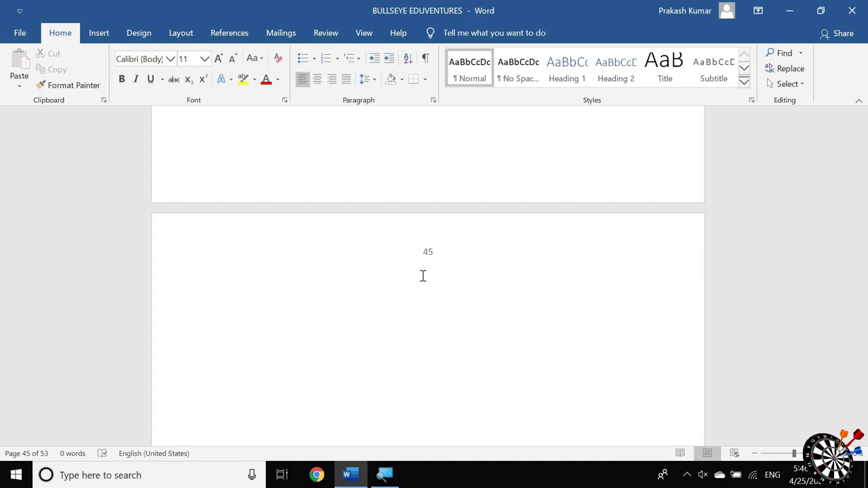
- Request page 70 in Go To, landing on the last page 53, then close the dialog
{"action": "key", "text": "ctrl+g"}
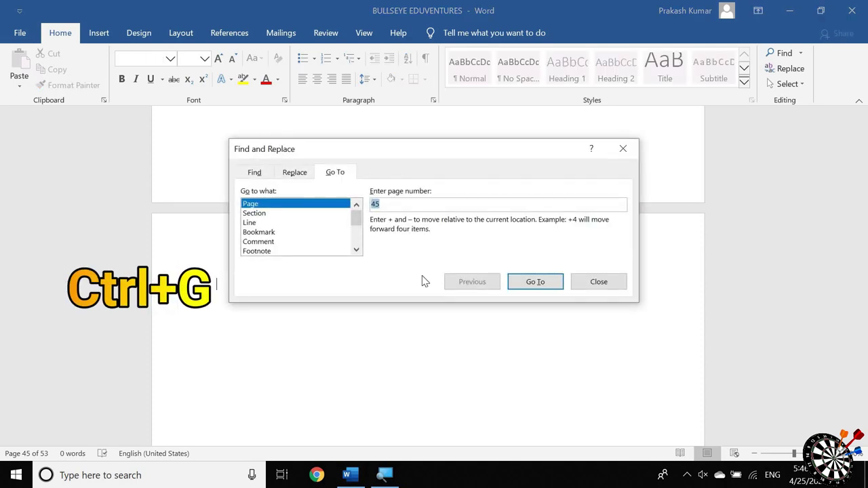
{"action": "key", "text": "BackSpace"}
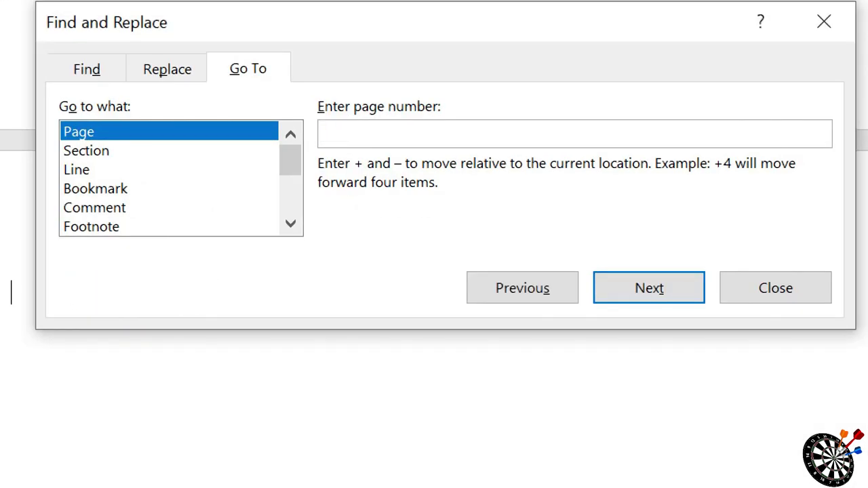
{"action": "type", "text": "70"}
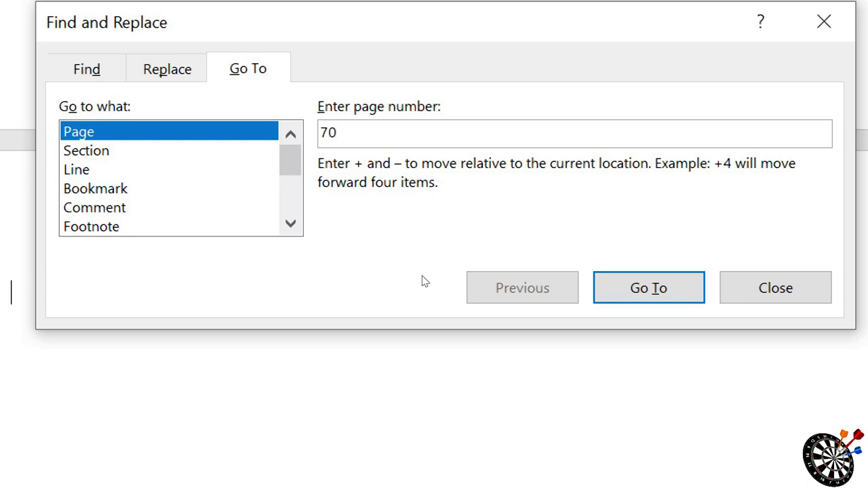
{"action": "key", "text": "Return"}
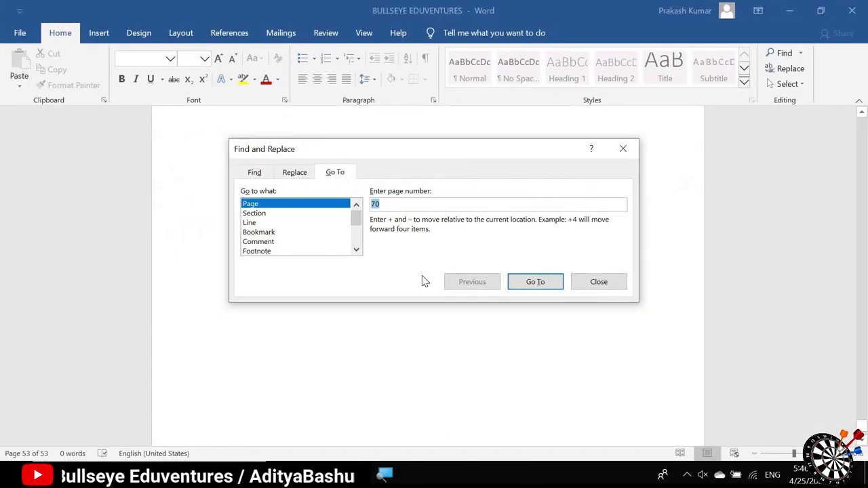
{"action": "left_click", "coordinate": [625, 148]}
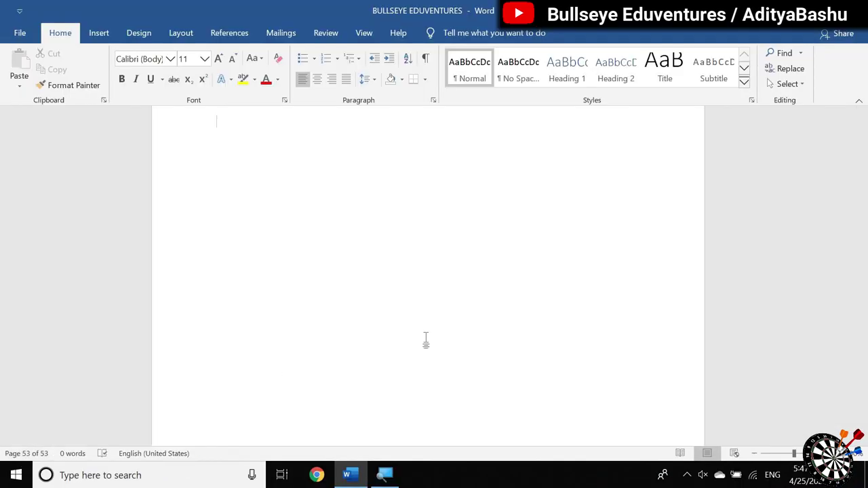
- Open the Advanced Find dialog from the Find dropdown
{"action": "scroll", "coordinate": [441, 343], "scroll_direction": "up", "scroll_amount": 5}
{"action": "scroll", "coordinate": [443, 342], "scroll_direction": "up", "scroll_amount": 2}
{"action": "scroll", "coordinate": [447, 336], "scroll_direction": "down", "scroll_amount": 5}
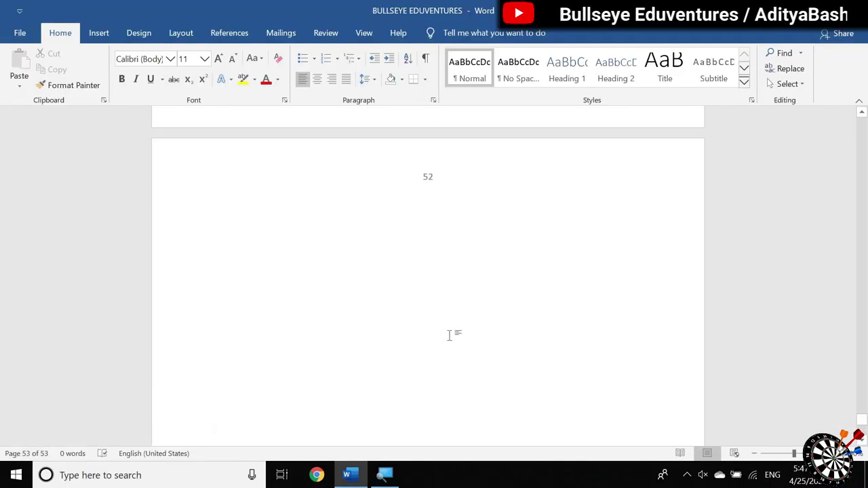
{"action": "scroll", "coordinate": [451, 298], "scroll_direction": "up", "scroll_amount": 4}
{"action": "scroll", "coordinate": [475, 272], "scroll_direction": "up", "scroll_amount": 10}
{"action": "scroll", "coordinate": [485, 262], "scroll_direction": "up", "scroll_amount": 5}
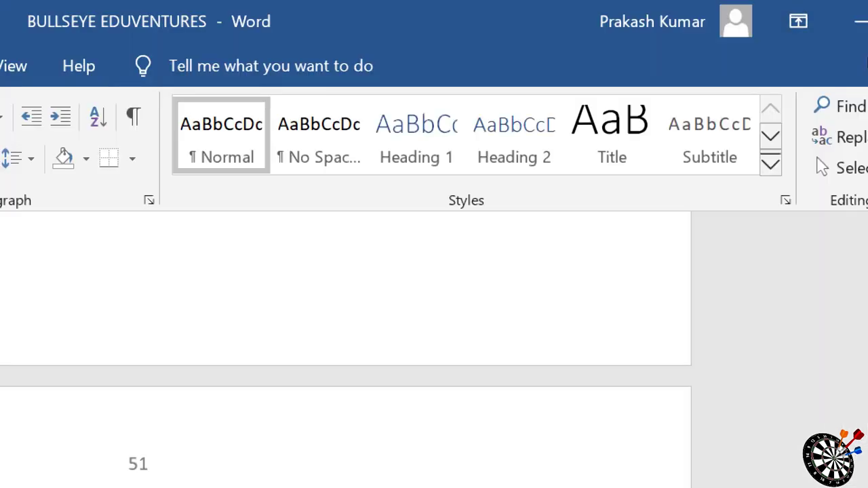
{"action": "left_click", "coordinate": [734, 106]}
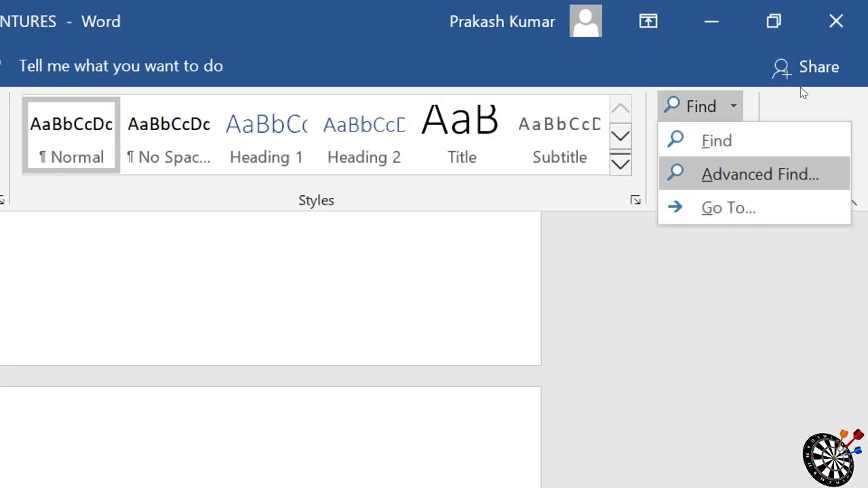
{"action": "key", "text": "Return"}
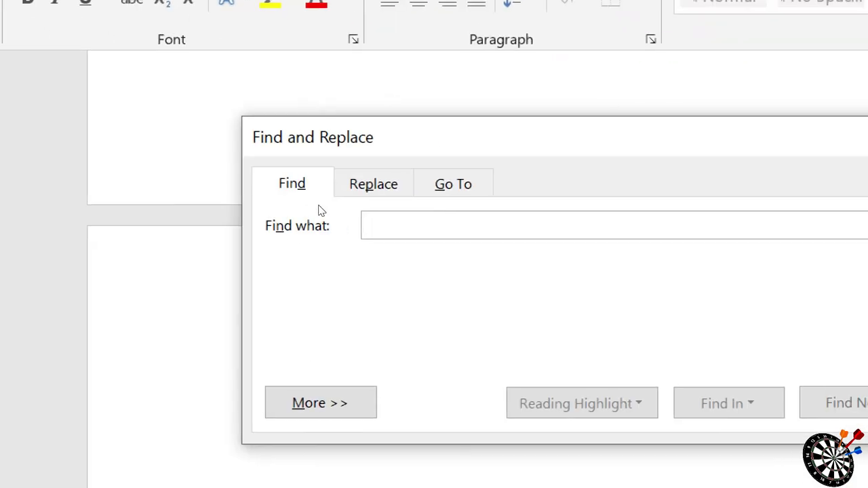
- Switch through the Find, Replace and Go To tabs, close the dialog, and select everything
{"action": "left_click", "coordinate": [265, 180]}
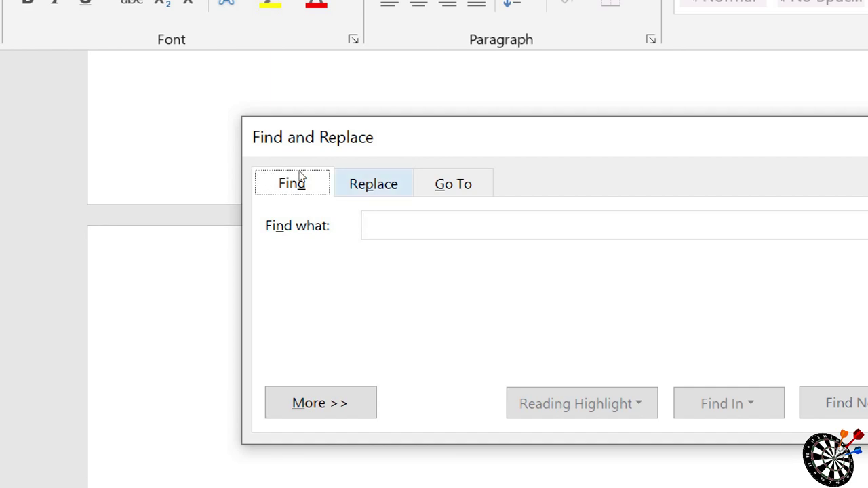
{"action": "key", "text": "ctrl+h"}
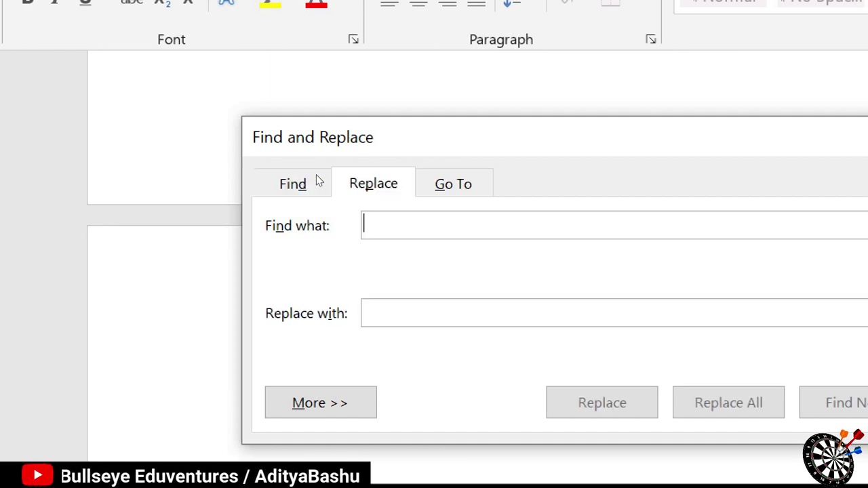
{"action": "key", "text": "ctrl+g"}
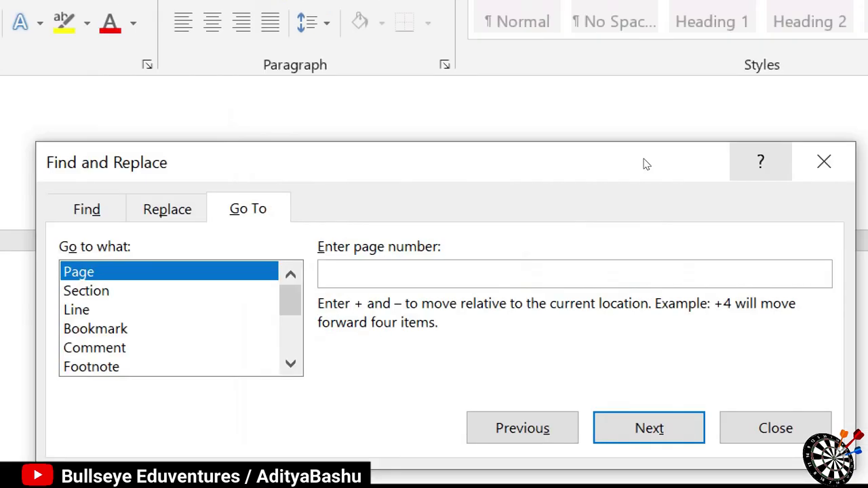
{"action": "key", "text": "Escape"}
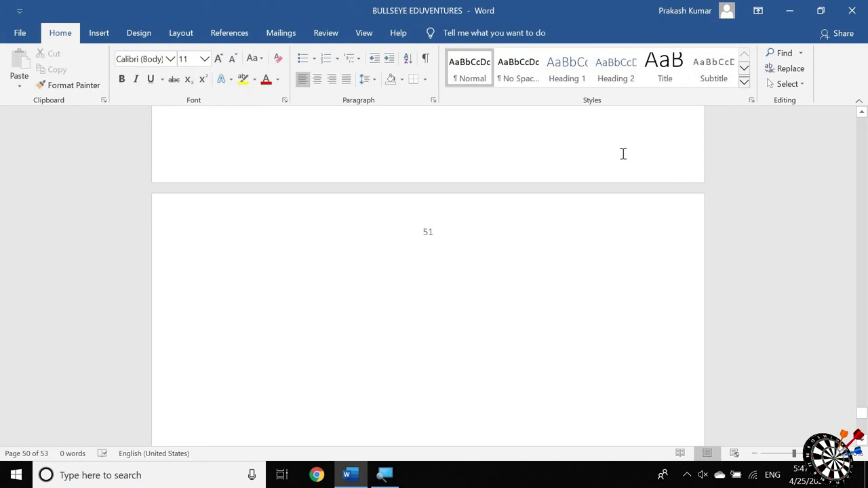
{"action": "key", "text": "ctrl+a"}
- Delete all content and generate five sample paragraphs with =RAND()
{"action": "key", "text": "Delete"}
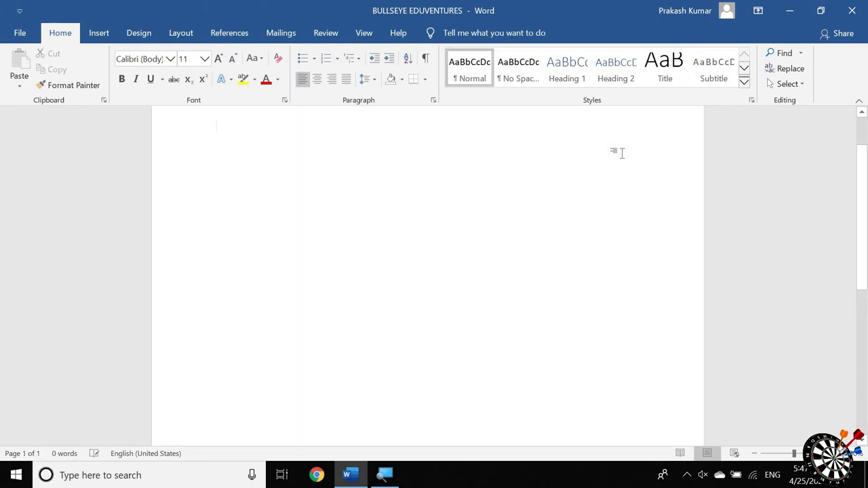
{"action": "scroll", "coordinate": [619, 167], "scroll_direction": "up", "scroll_amount": 1}
{"action": "type", "text": "=RAN"}
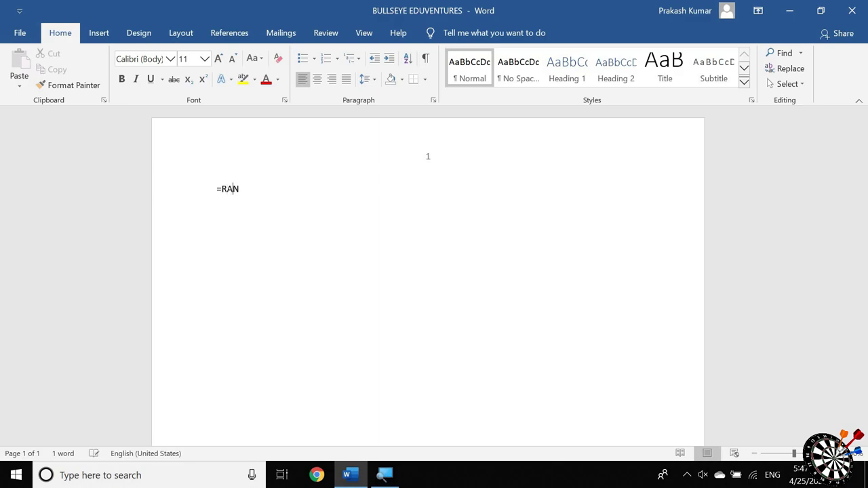
{"action": "type", "text": "D("}
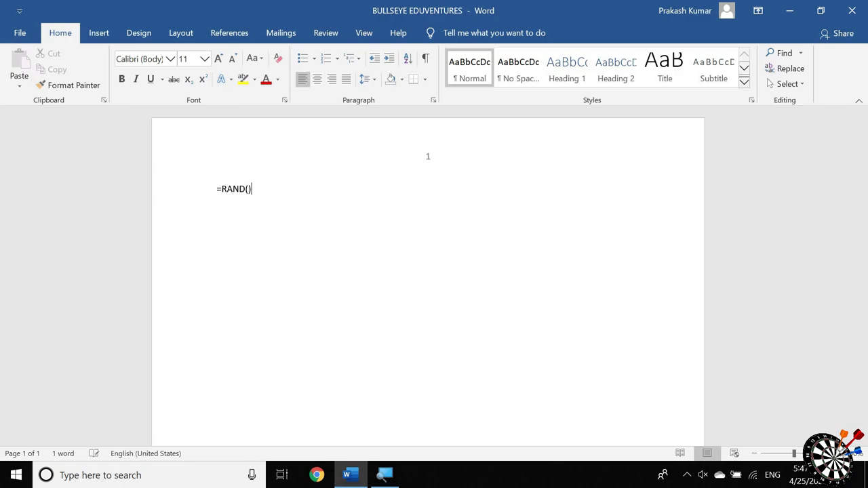
{"action": "key", "text": "Return"}
- Insert a page break after the sample text so the document spans 4 pages
{"action": "scroll", "coordinate": [617, 161], "scroll_direction": "down", "scroll_amount": 3}
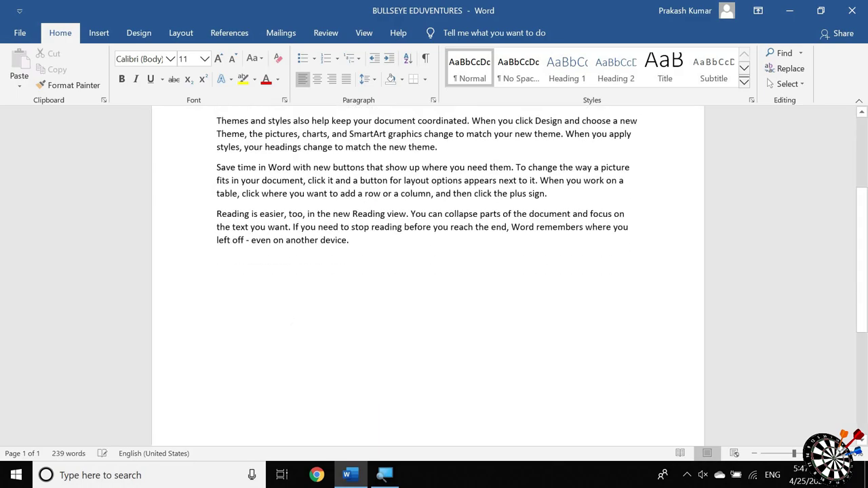
{"action": "scroll", "coordinate": [617, 161], "scroll_direction": "down", "scroll_amount": 3}
{"action": "scroll", "coordinate": [616, 161], "scroll_direction": "down", "scroll_amount": 3}
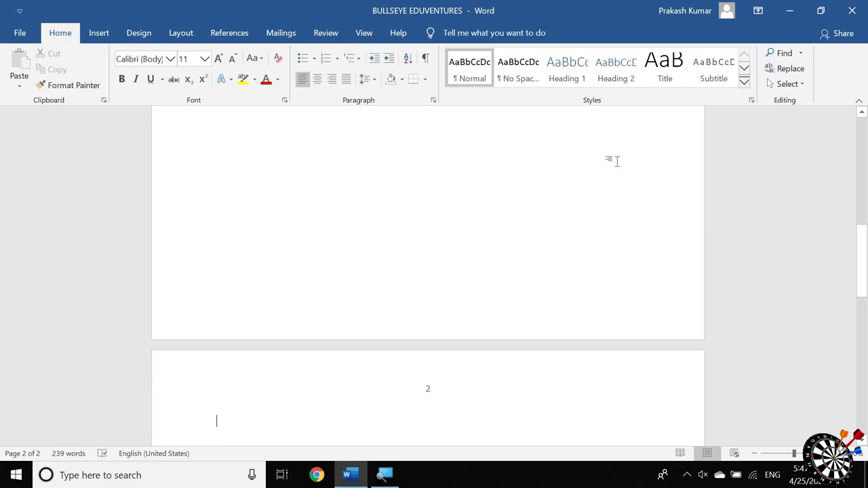
{"action": "key", "text": "ctrl+Return"}
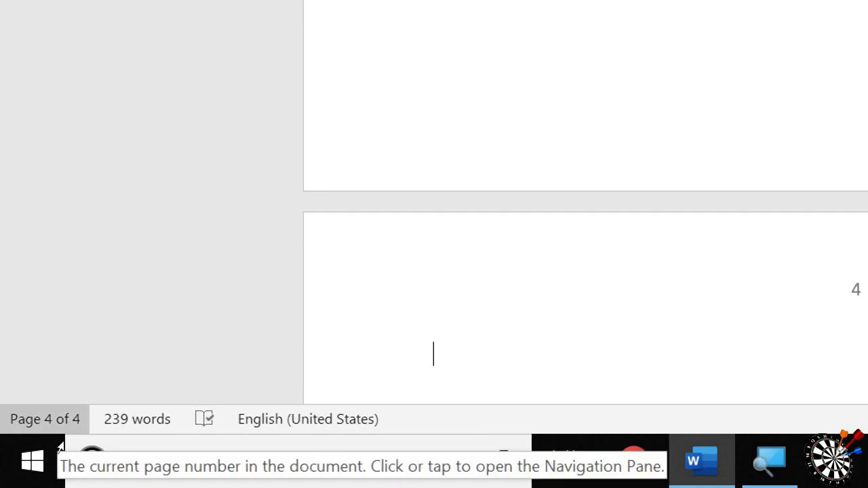
{"action": "scroll", "coordinate": [323, 342], "scroll_direction": "up", "scroll_amount": 1}
{"action": "scroll", "coordinate": [323, 341], "scroll_direction": "down", "scroll_amount": 5}
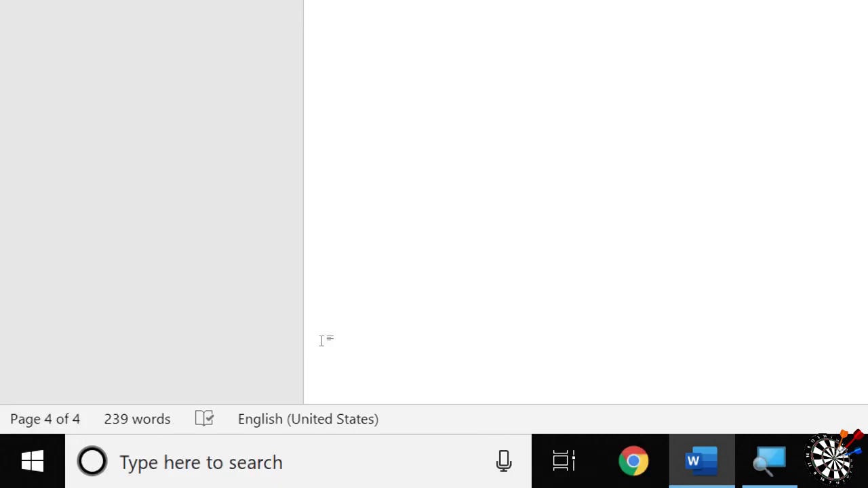
{"action": "scroll", "coordinate": [323, 341], "scroll_direction": "up", "scroll_amount": 10}
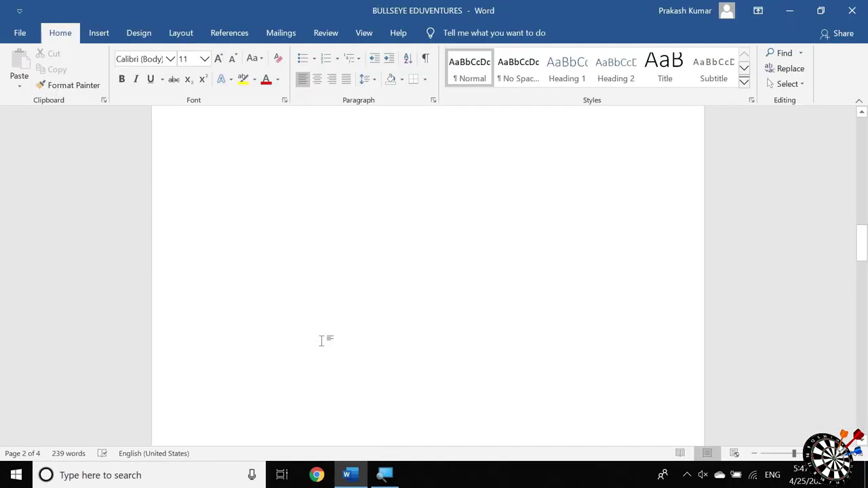
{"action": "scroll", "coordinate": [323, 342], "scroll_direction": "up", "scroll_amount": 3}
{"action": "scroll", "coordinate": [323, 342], "scroll_direction": "up", "scroll_amount": 5}
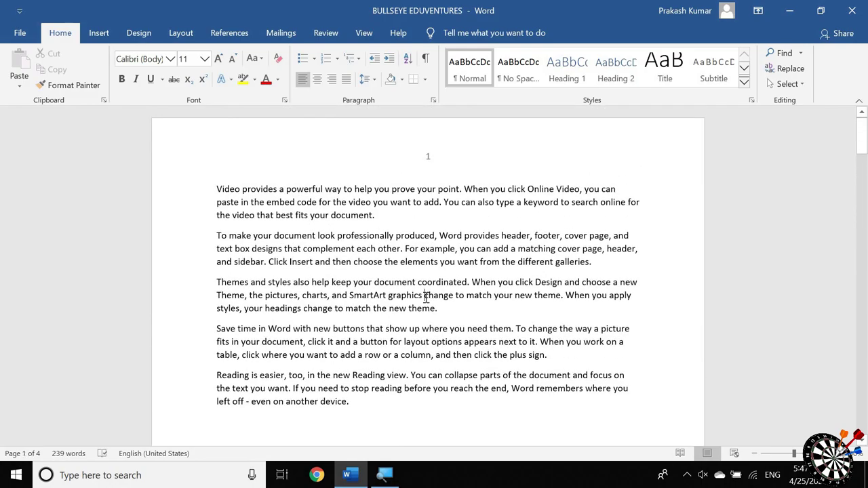
{"action": "key", "text": "ctrl+f"}
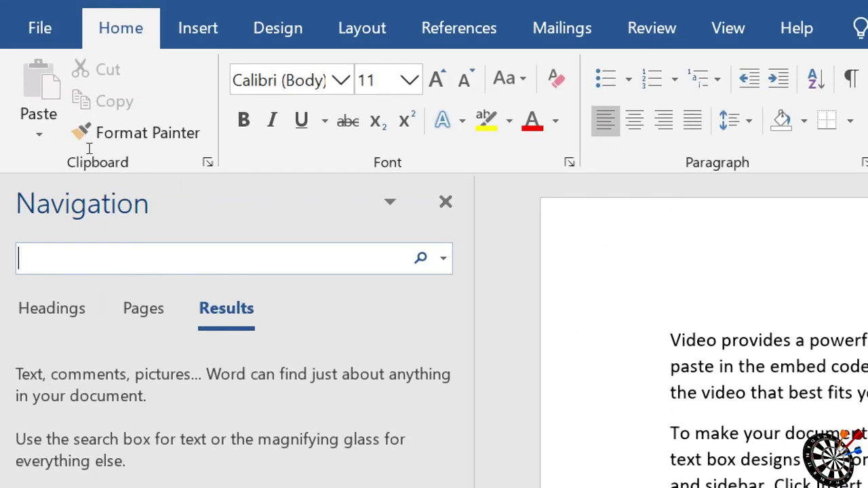
{"action": "type", "text": "A"}
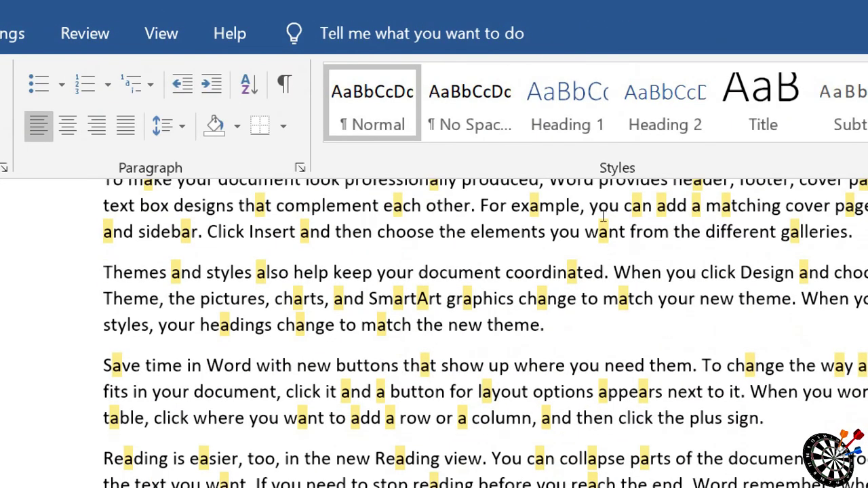
{"action": "scroll", "coordinate": [540, 190], "scroll_direction": "up", "scroll_amount": 3}
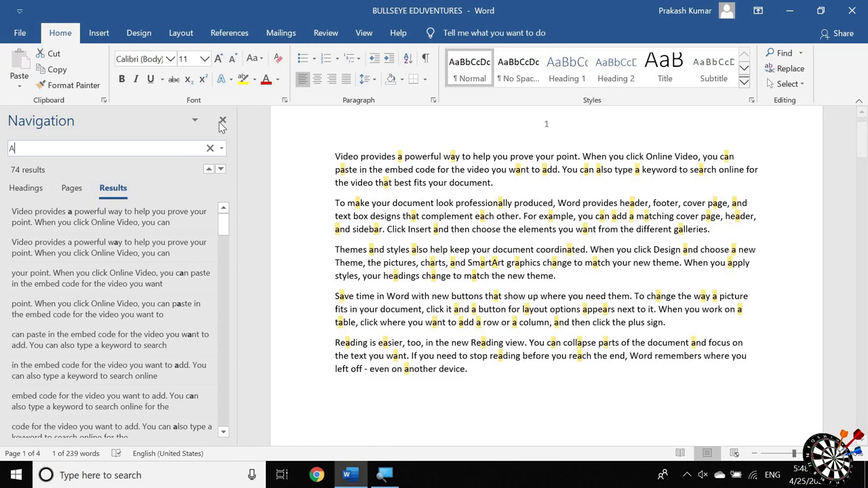
{"action": "left_click", "coordinate": [222, 119]}
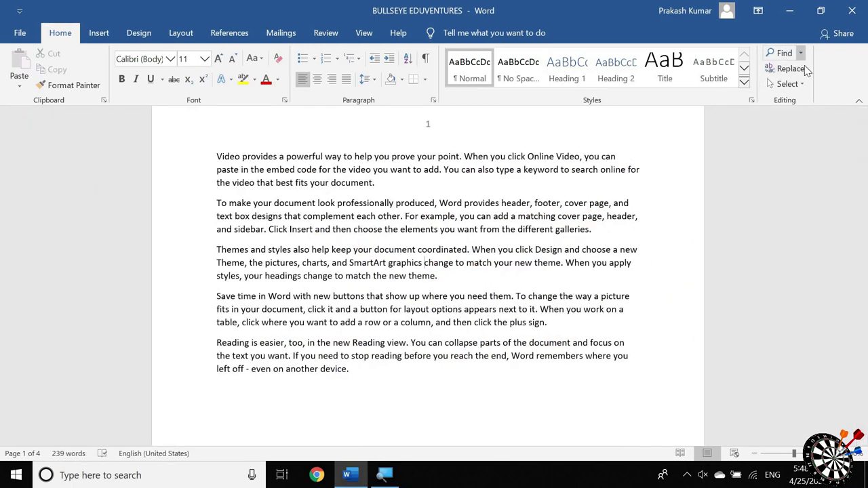
{"action": "left_click", "coordinate": [800, 53]}
{"action": "key", "text": "Return"}
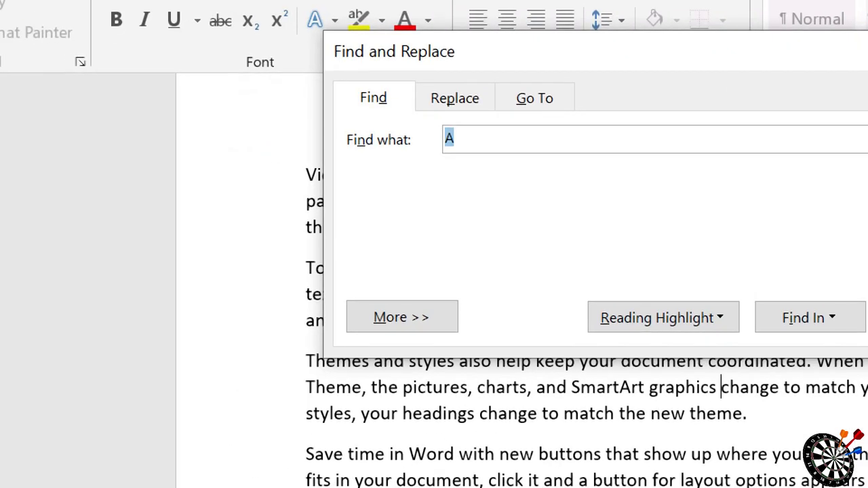
{"action": "key", "text": "BackSpace"}
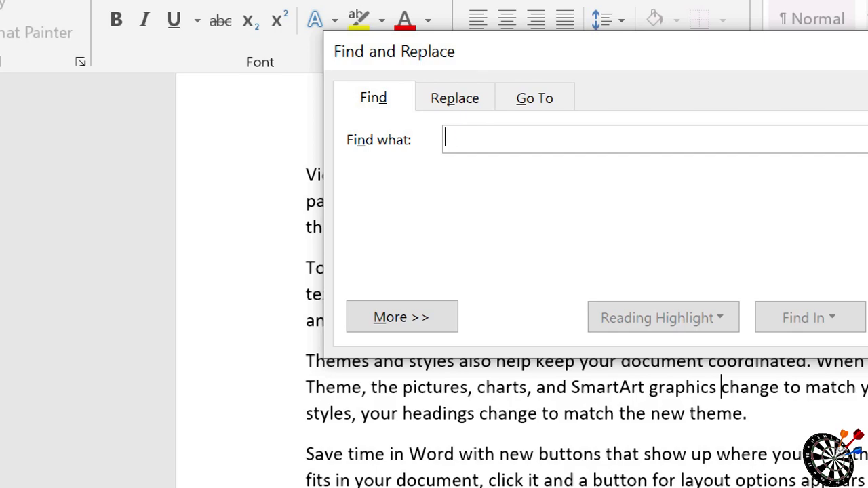
{"action": "type", "text": "B"}
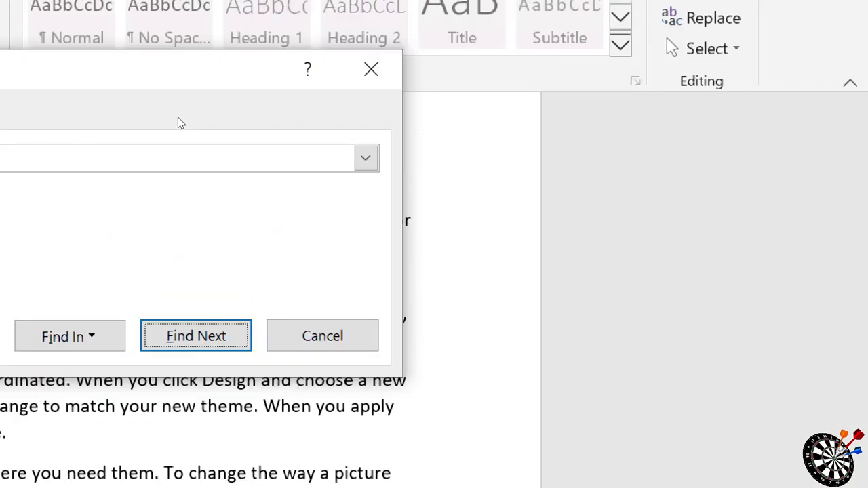
{"action": "key", "text": "Return"}
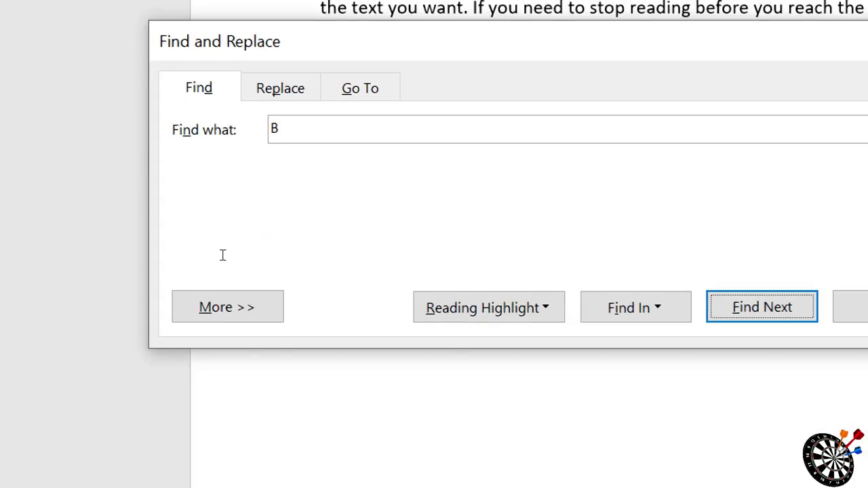
{"action": "left_click", "coordinate": [279, 130]}
{"action": "key", "text": "BackSpace"}
{"action": "type", "text": "O"}
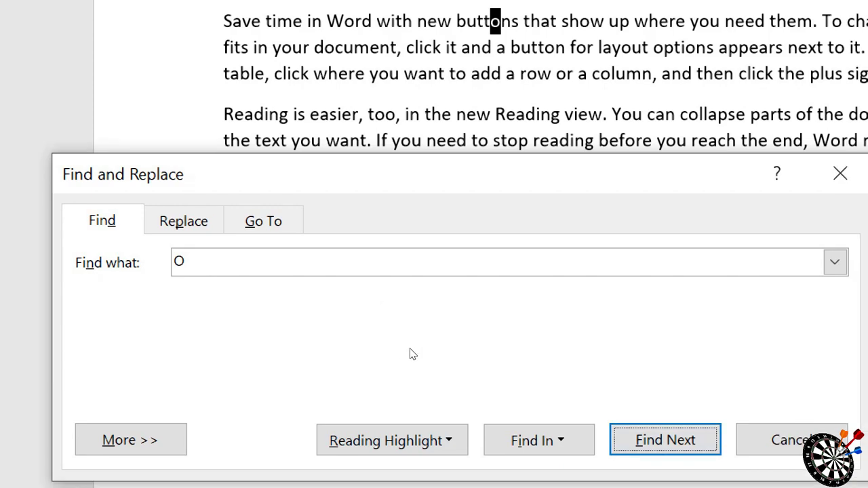
{"action": "key", "text": "alt+i"}
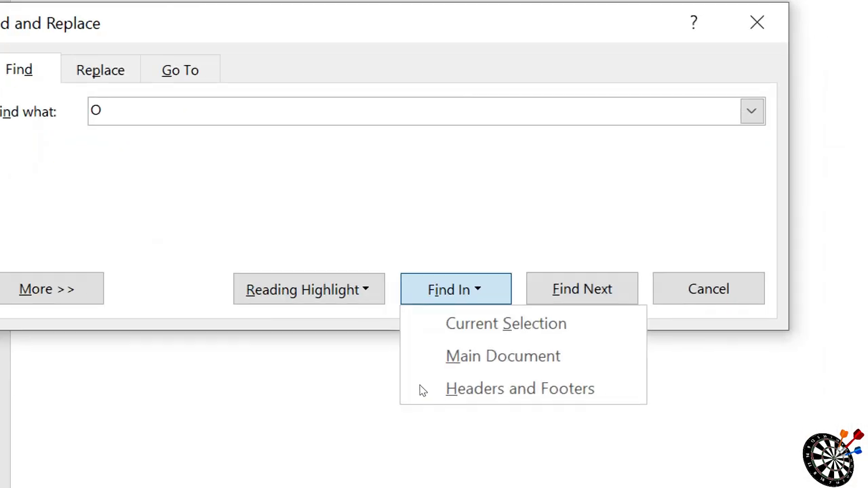
{"action": "left_click", "coordinate": [503, 356]}
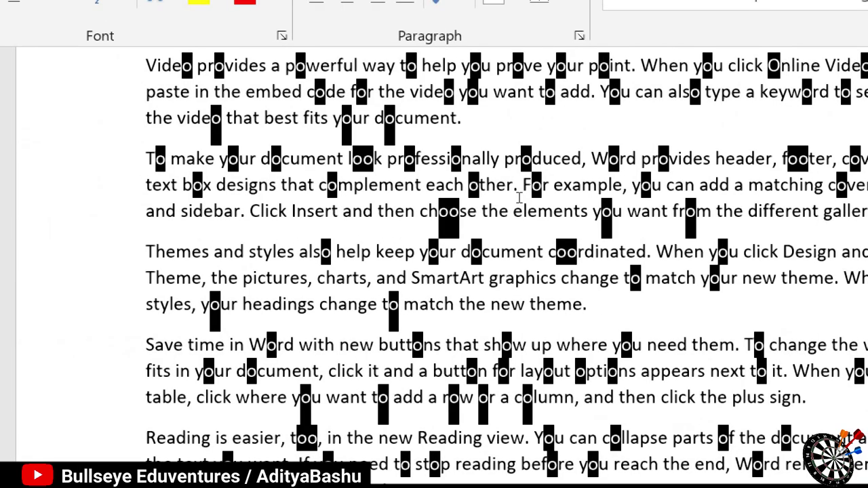
{"action": "scroll", "coordinate": [512, 181], "scroll_direction": "up", "scroll_amount": 2}
{"action": "scroll", "coordinate": [515, 190], "scroll_direction": "down", "scroll_amount": 3}
{"action": "scroll", "coordinate": [519, 196], "scroll_direction": "up", "scroll_amount": 3}
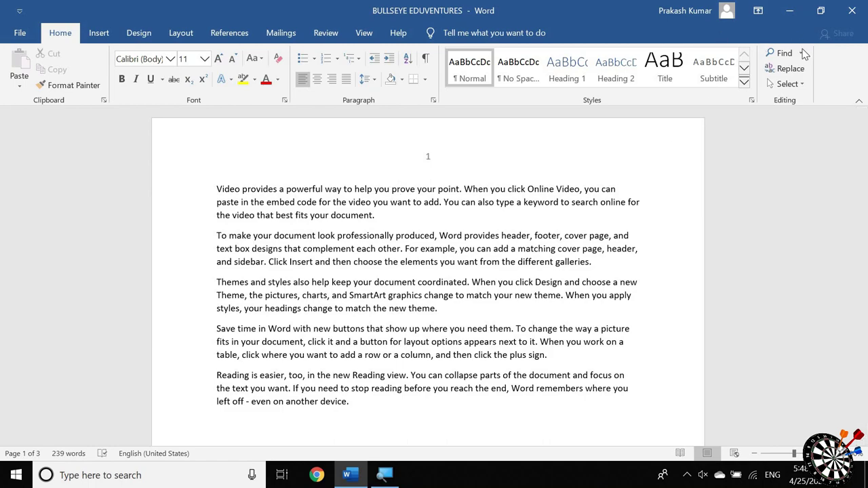
- Replace all 102 occurrences of 'O' with 'THE' in the Replace tab, then close it
{"action": "left_click", "coordinate": [801, 53]}
{"action": "left_click", "coordinate": [788, 85]}
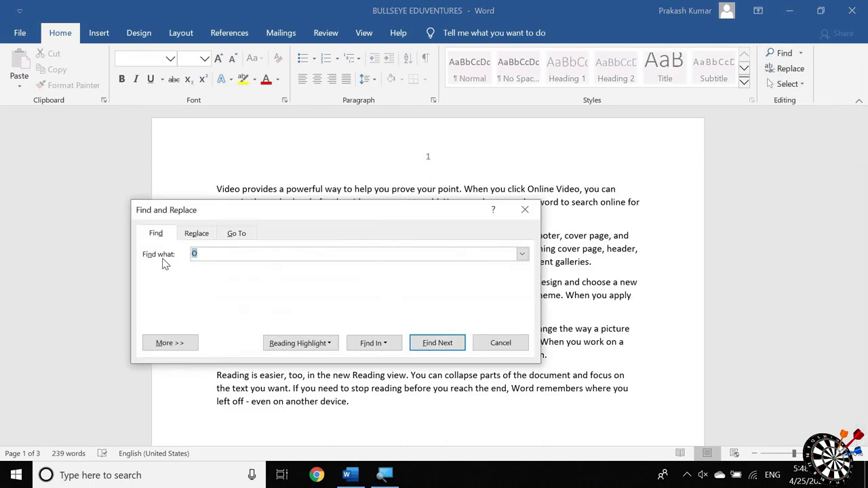
{"action": "left_click", "coordinate": [197, 233]}
{"action": "type", "text": "THE"}
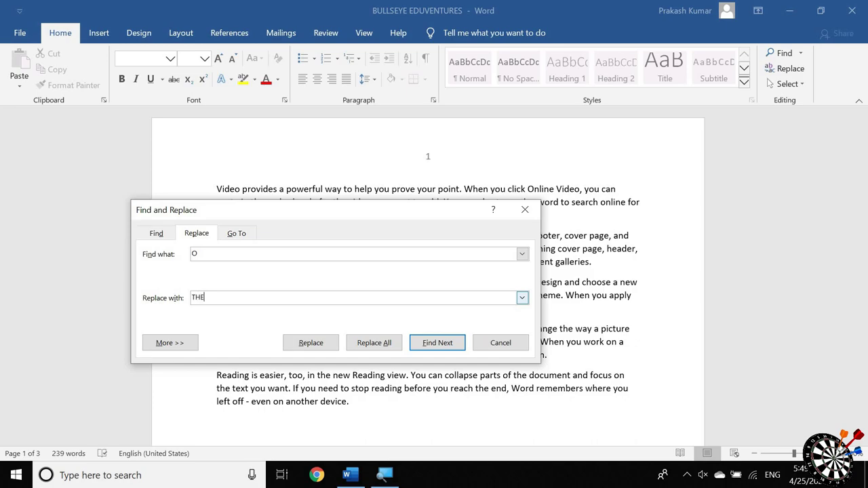
{"action": "left_click", "coordinate": [386, 344]}
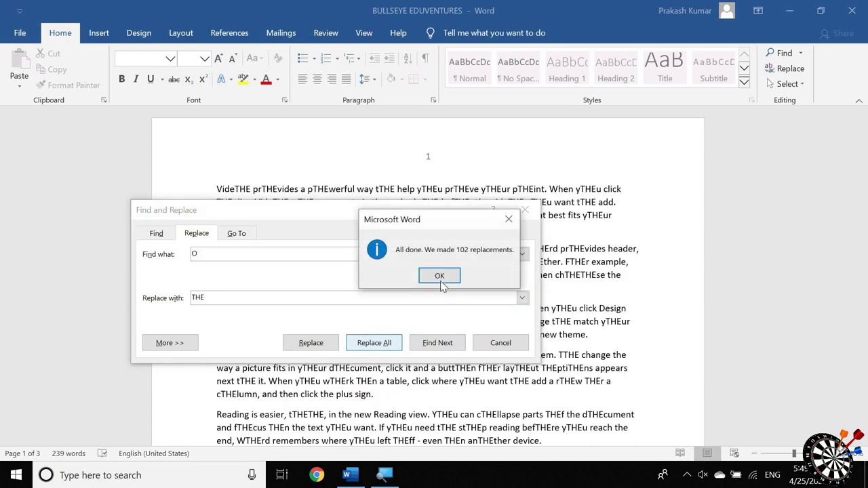
{"action": "left_click", "coordinate": [438, 276]}
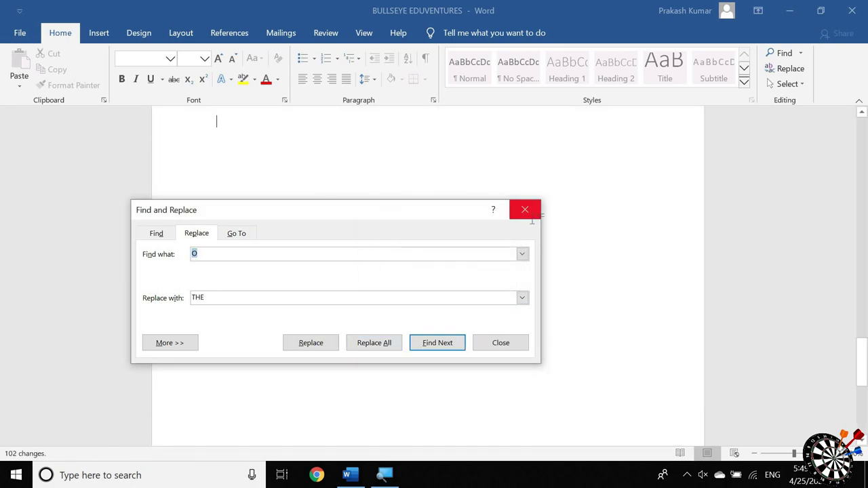
{"action": "left_click", "coordinate": [526, 211]}
{"action": "scroll", "coordinate": [562, 240], "scroll_direction": "up", "scroll_amount": 5}
{"action": "scroll", "coordinate": [562, 239], "scroll_direction": "up", "scroll_amount": 10}
{"action": "scroll", "coordinate": [562, 238], "scroll_direction": "up", "scroll_amount": 10}
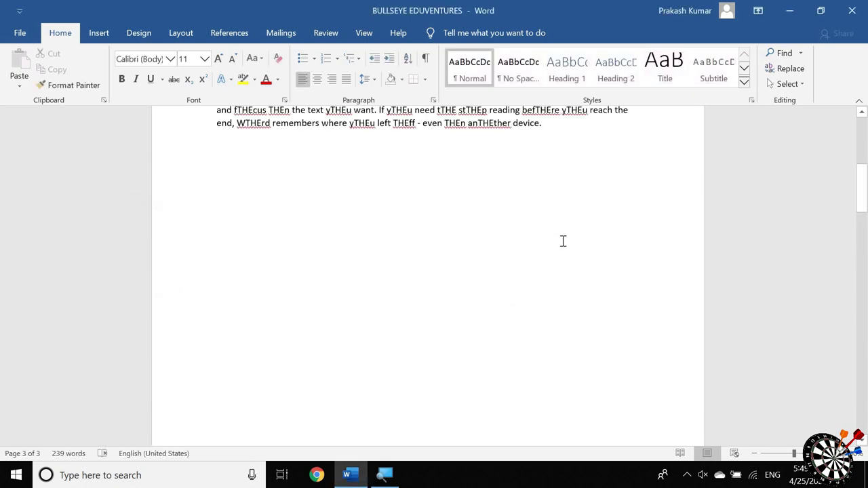
{"action": "scroll", "coordinate": [562, 239], "scroll_direction": "up", "scroll_amount": 5}
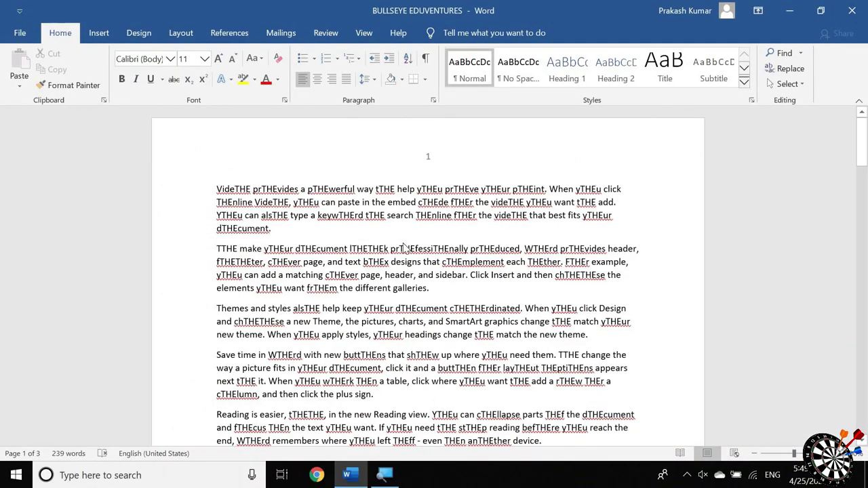
- Use the Go To tab of Find and Replace to reach page 2, then close it
{"action": "key", "text": "ctrl+a"}
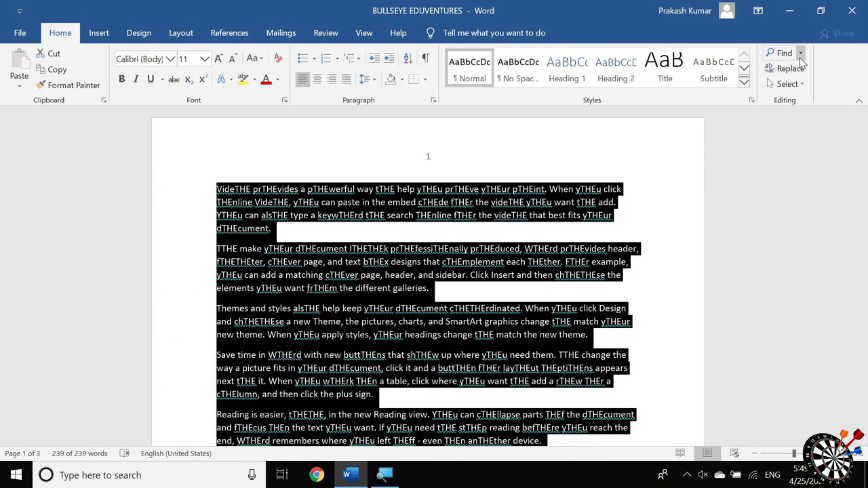
{"action": "left_click", "coordinate": [802, 55]}
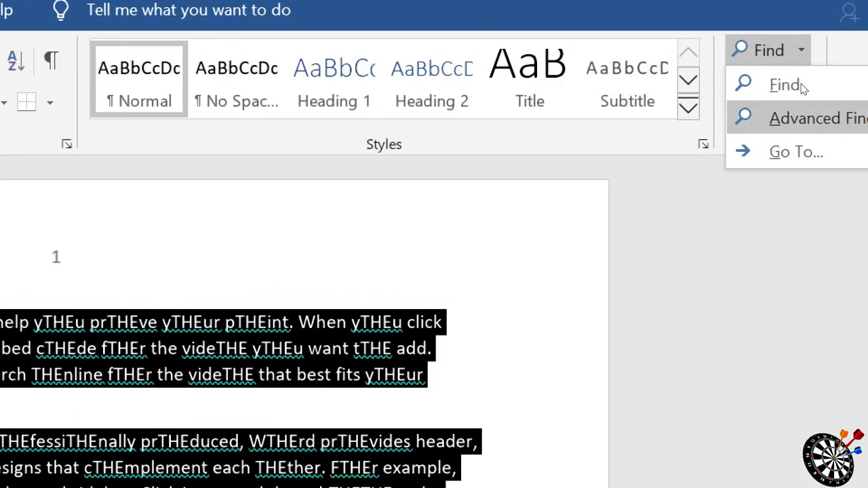
{"action": "left_click", "coordinate": [810, 87]}
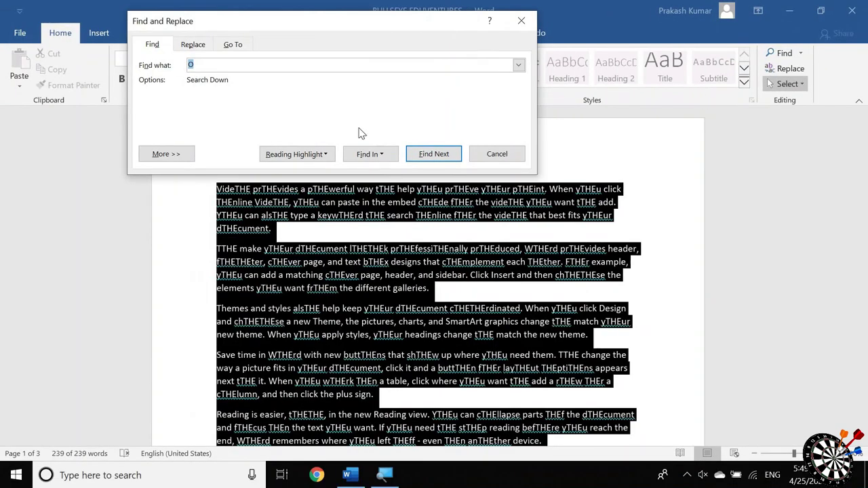
{"action": "left_click", "coordinate": [236, 46]}
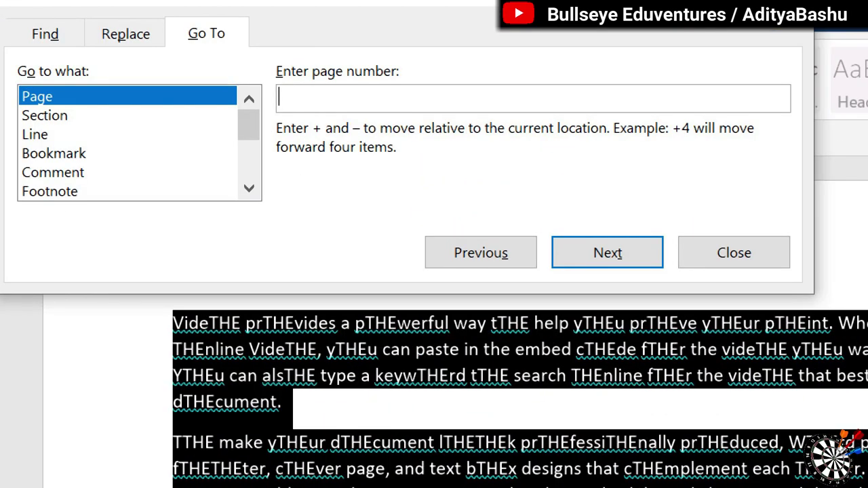
{"action": "key", "text": "Return"}
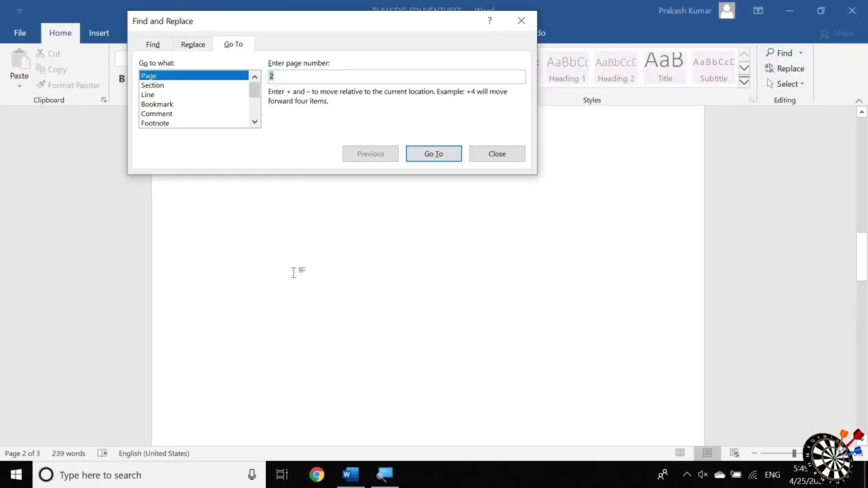
{"action": "key", "text": "Escape"}
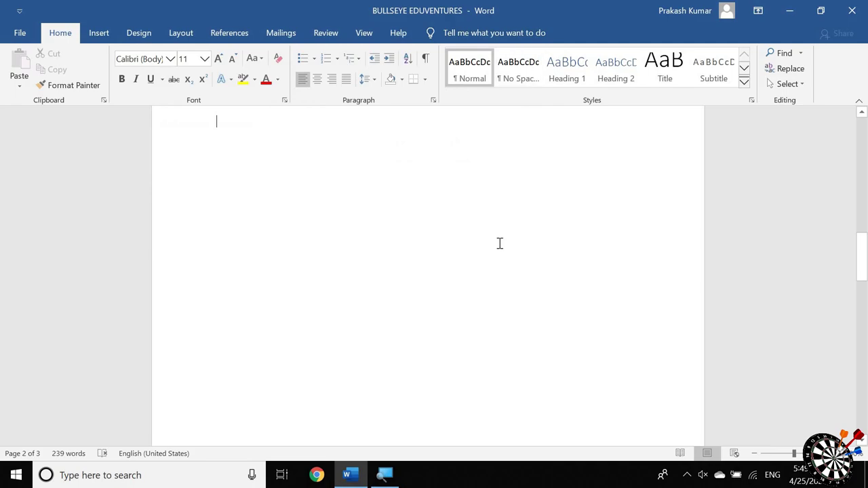
{"action": "scroll", "coordinate": [500, 242], "scroll_direction": "up", "scroll_amount": 5}
{"action": "scroll", "coordinate": [500, 242], "scroll_direction": "up", "scroll_amount": 10}
{"action": "key", "text": "ctrl+a"}
- Open Go To from the Find dropdown and dismiss it again
{"action": "scroll", "coordinate": [500, 244], "scroll_direction": "down", "scroll_amount": 5}
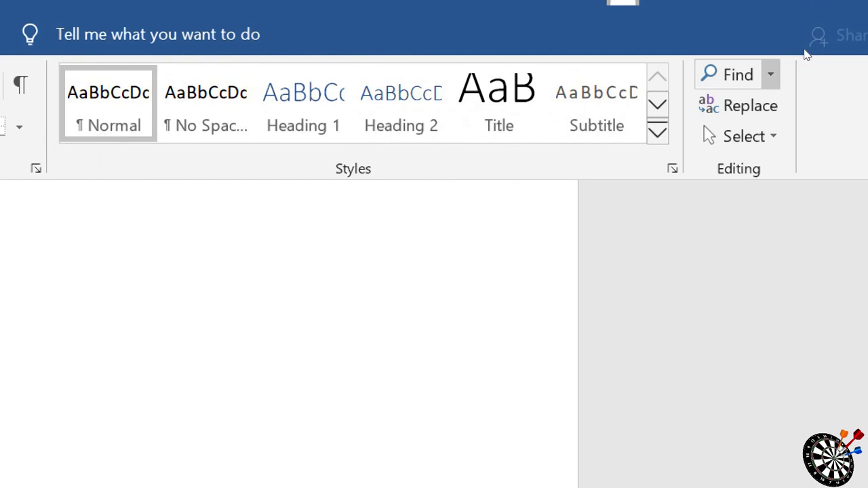
{"action": "left_click", "coordinate": [770, 74]}
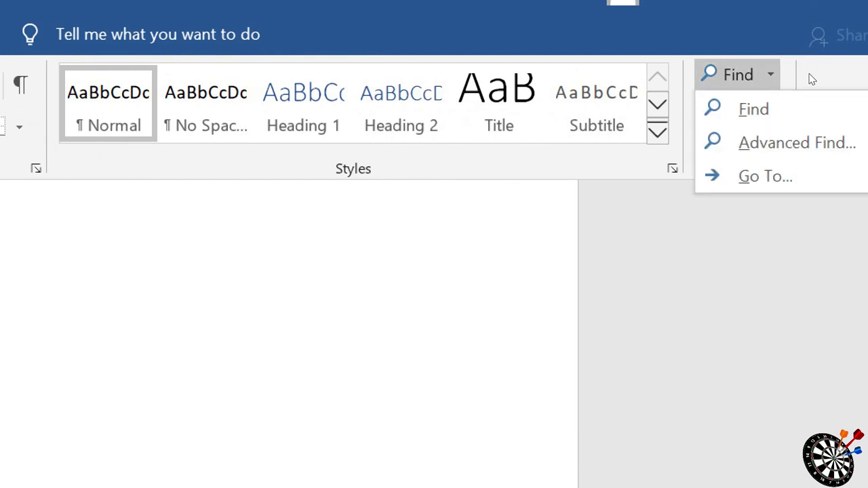
{"action": "key", "text": "Down"}
{"action": "key", "text": "Return"}
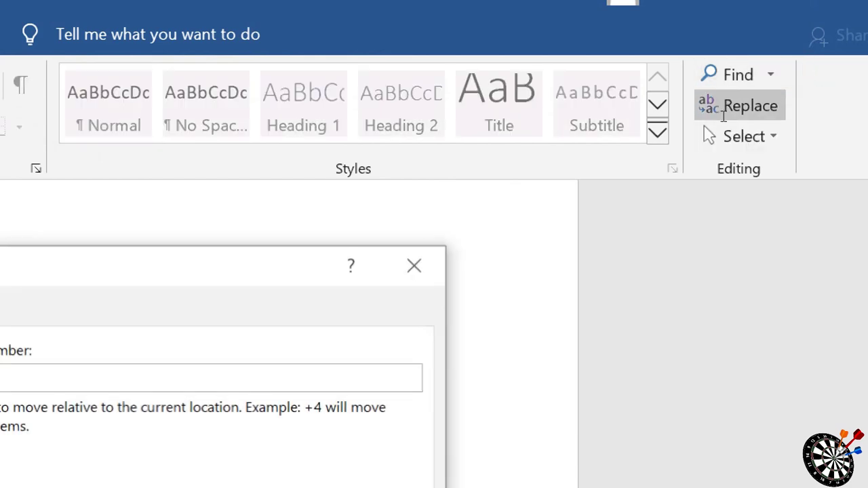
{"action": "key", "text": "Escape"}
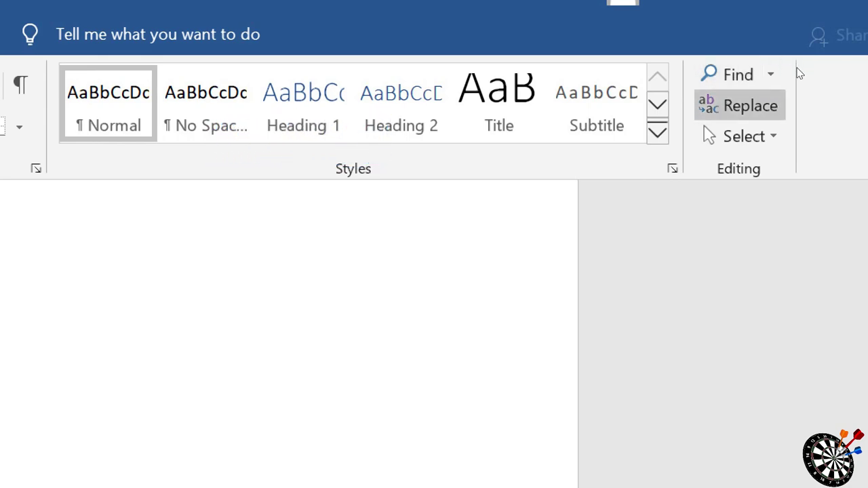
- Show the Ctrl+H and Ctrl+G shortcuts, open Advanced Find, then close the dialog
{"action": "key", "text": "ctrl+h"}
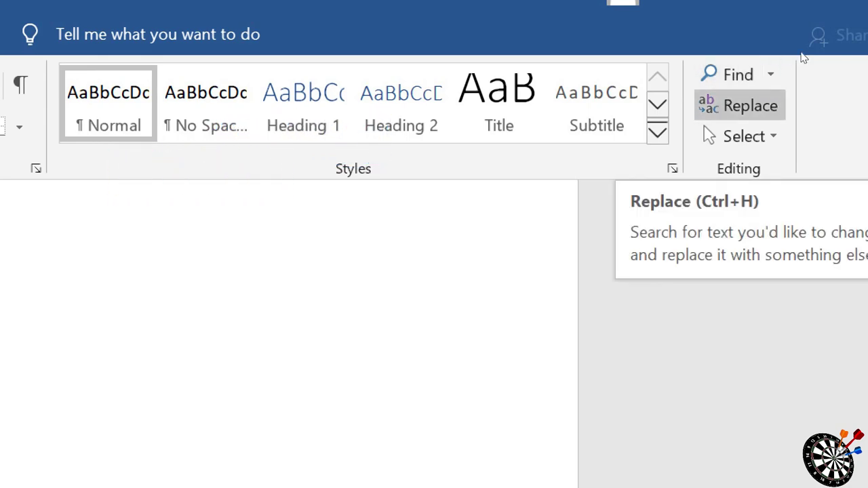
{"action": "key", "text": "ctrl+g"}
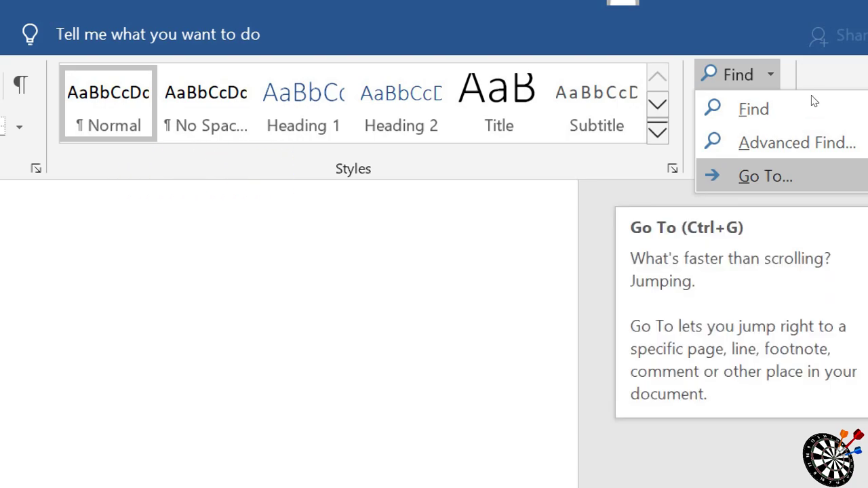
{"action": "key", "text": "Up"}
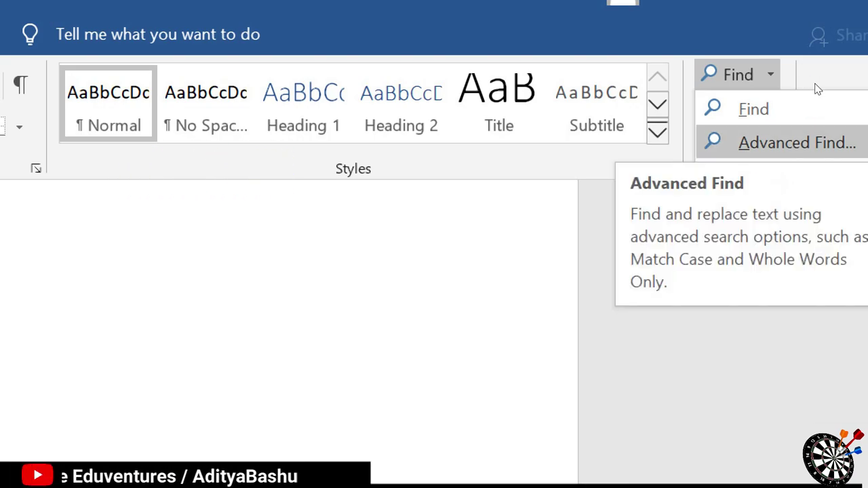
{"action": "key", "text": "Return"}
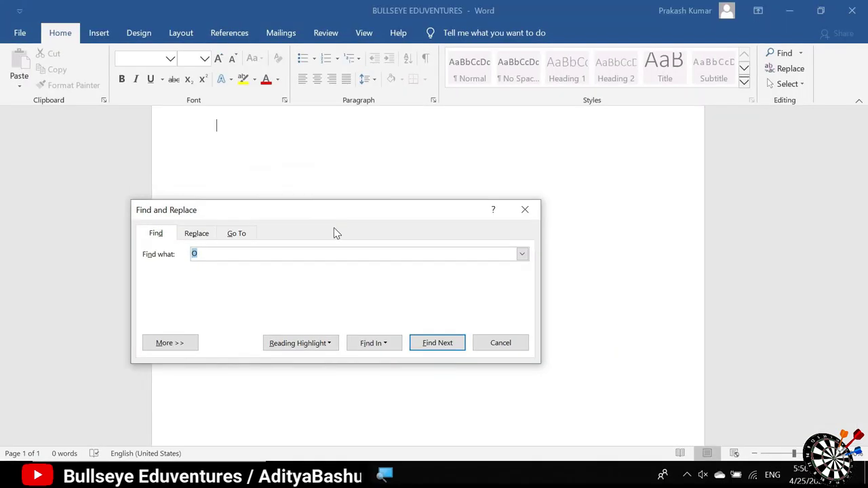
{"action": "left_click", "coordinate": [525, 210]}
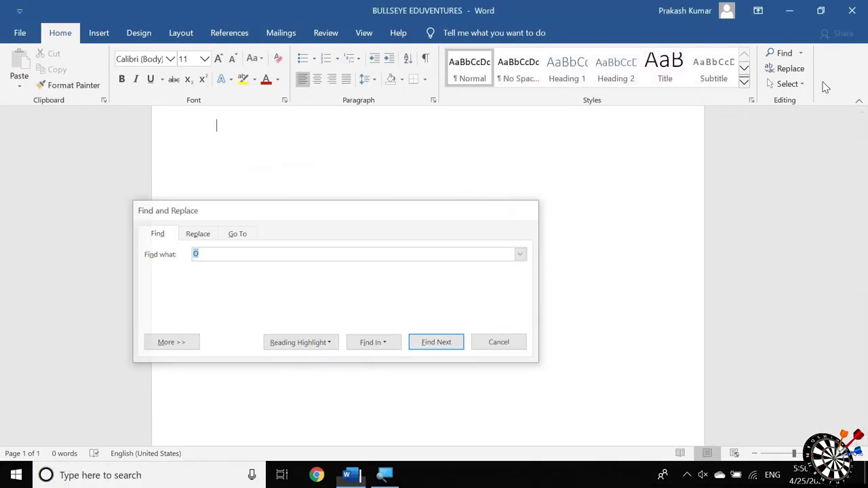
- Expand =RAND() into sample paragraphs, select all, then undo back to =RAND()
{"action": "left_click", "coordinate": [798, 85]}
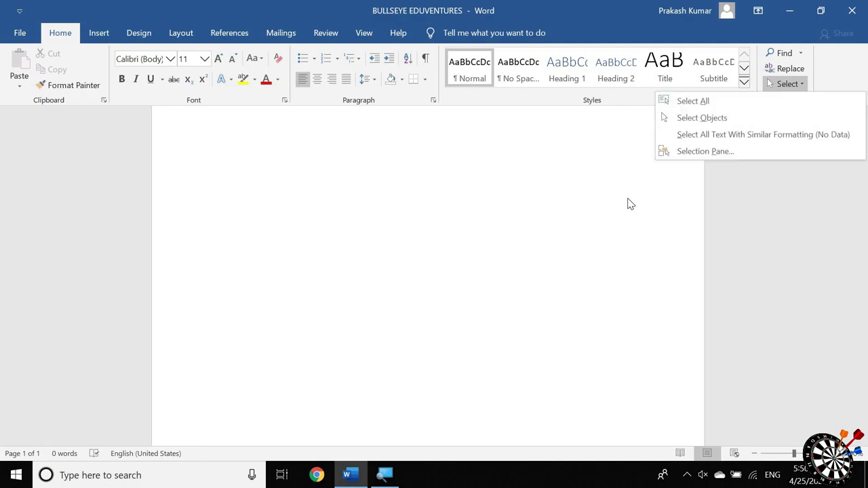
{"action": "left_click", "coordinate": [627, 197]}
{"action": "type", "text": "=RAND()"}
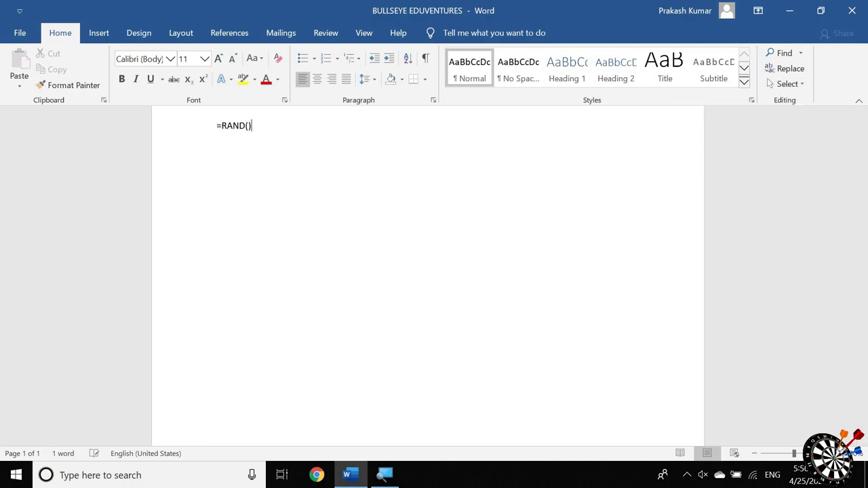
{"action": "key", "text": "Return"}
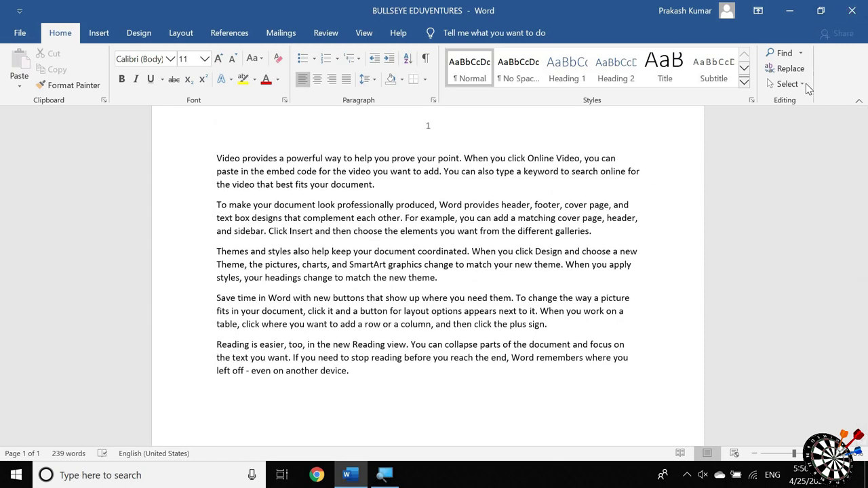
{"action": "left_click", "coordinate": [802, 85]}
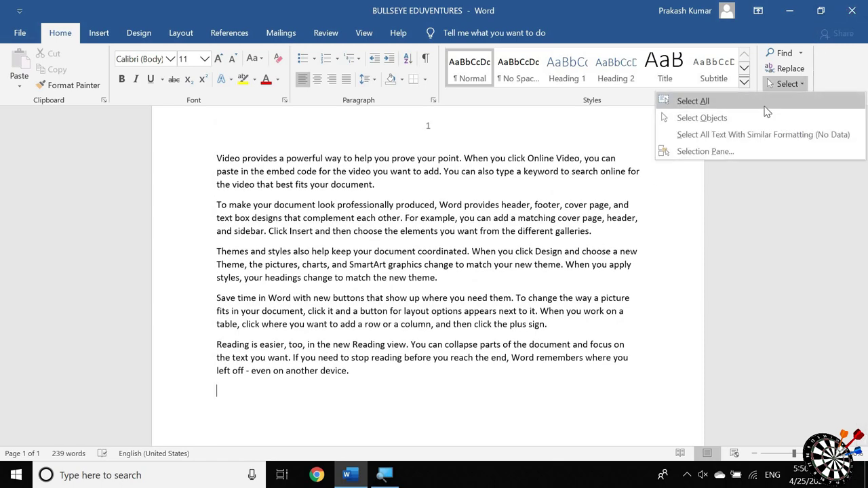
{"action": "left_click", "coordinate": [694, 101]}
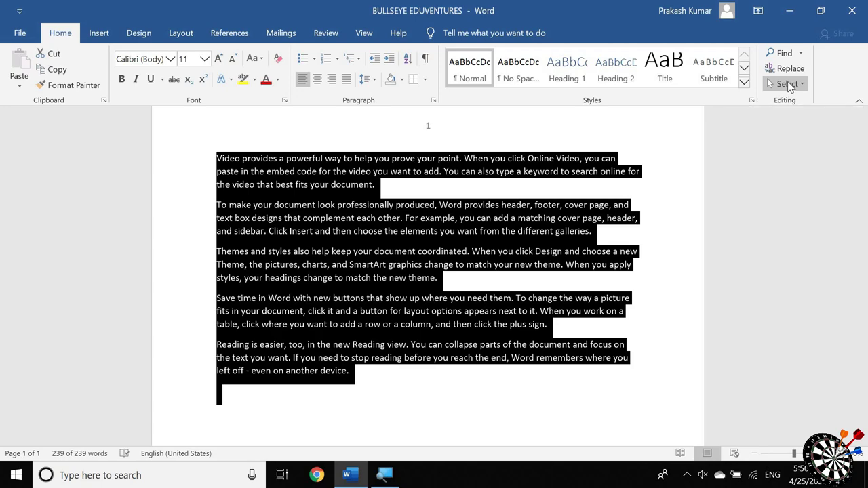
{"action": "key", "text": "ctrl+z"}
- Choose Select Objects, regenerate the =RAND() paragraphs, and Select All the document
{"action": "left_click", "coordinate": [802, 84]}
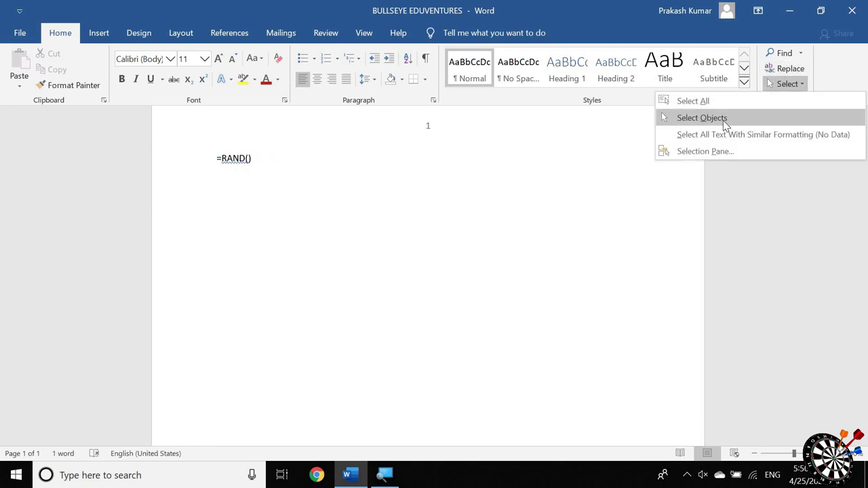
{"action": "left_click", "coordinate": [723, 121]}
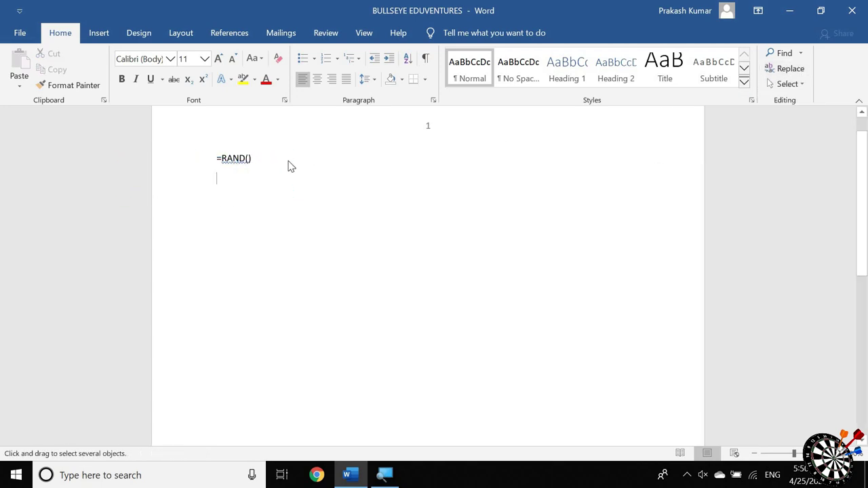
{"action": "key", "text": "Return"}
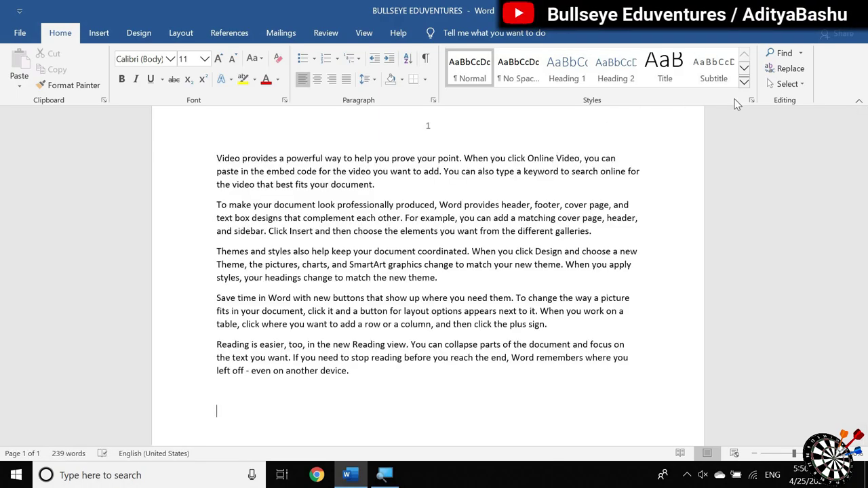
{"action": "left_click", "coordinate": [787, 84]}
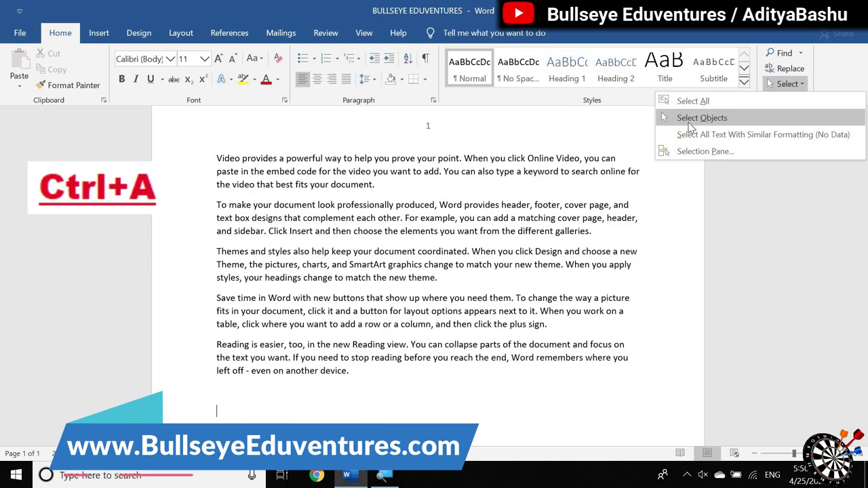
{"action": "left_click", "coordinate": [699, 118]}
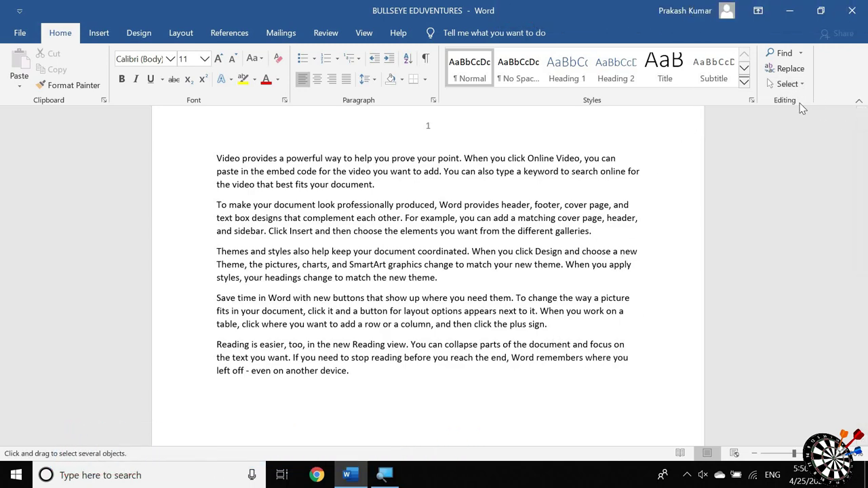
{"action": "left_click", "coordinate": [790, 84]}
{"action": "left_click", "coordinate": [766, 108]}
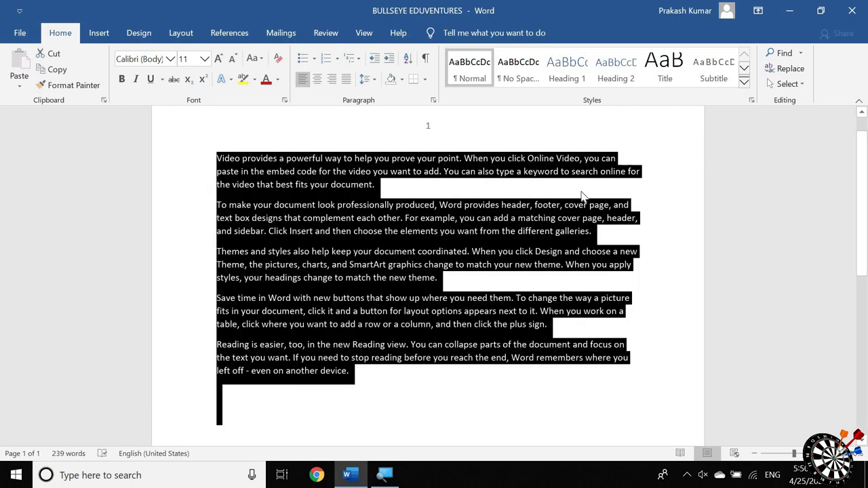